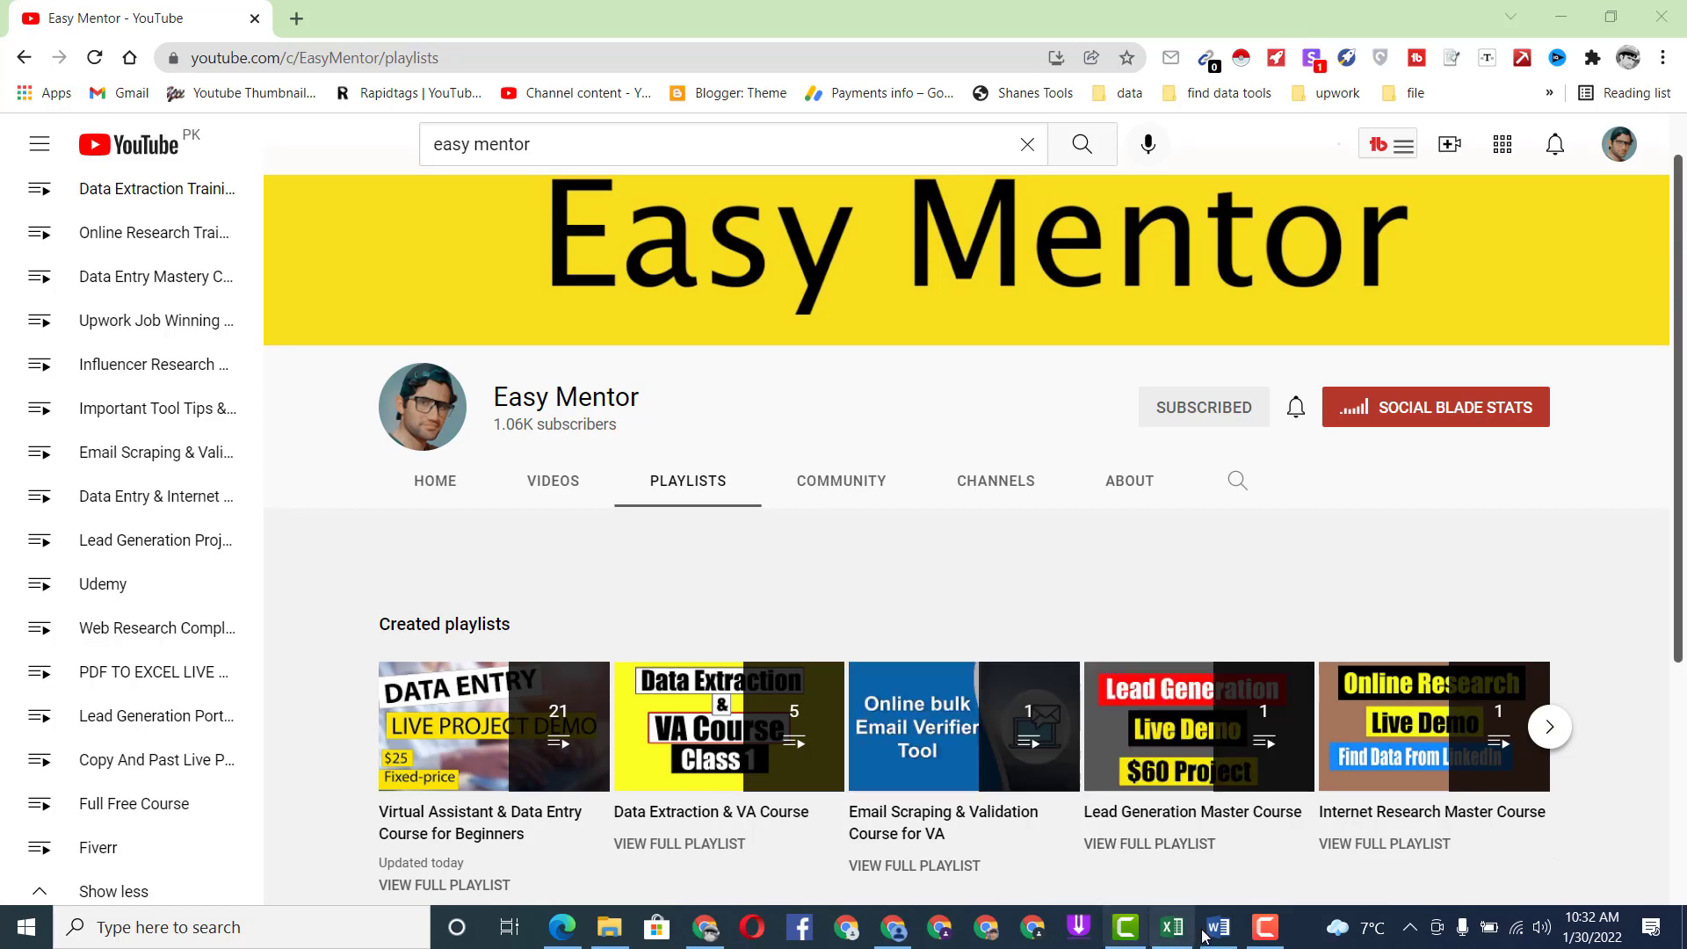
- Bring up the 'Web Research' Word brief about finding e-mail addresses for 300 contacts
click(1239, 935)
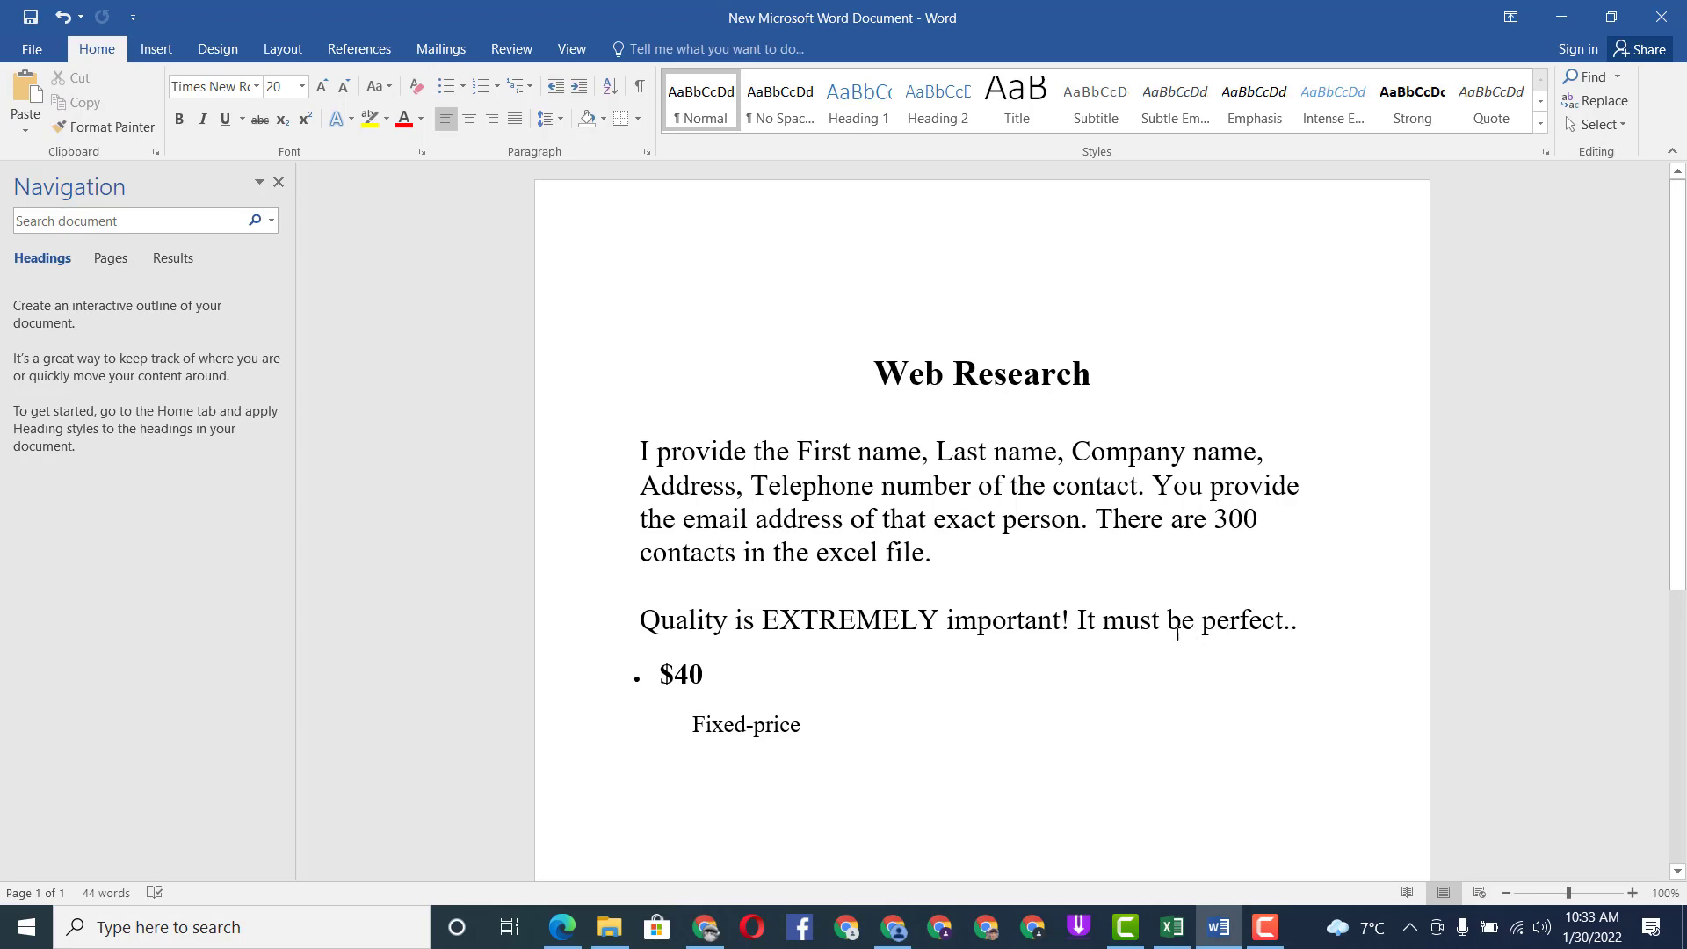
- Review the Lead list's HooversData_Accounting, StatsCan_Engineering, Hoovers_Recruiters and StatsCan_Recruiters sheets, ending on StatsCan_Accounting
click(1172, 939)
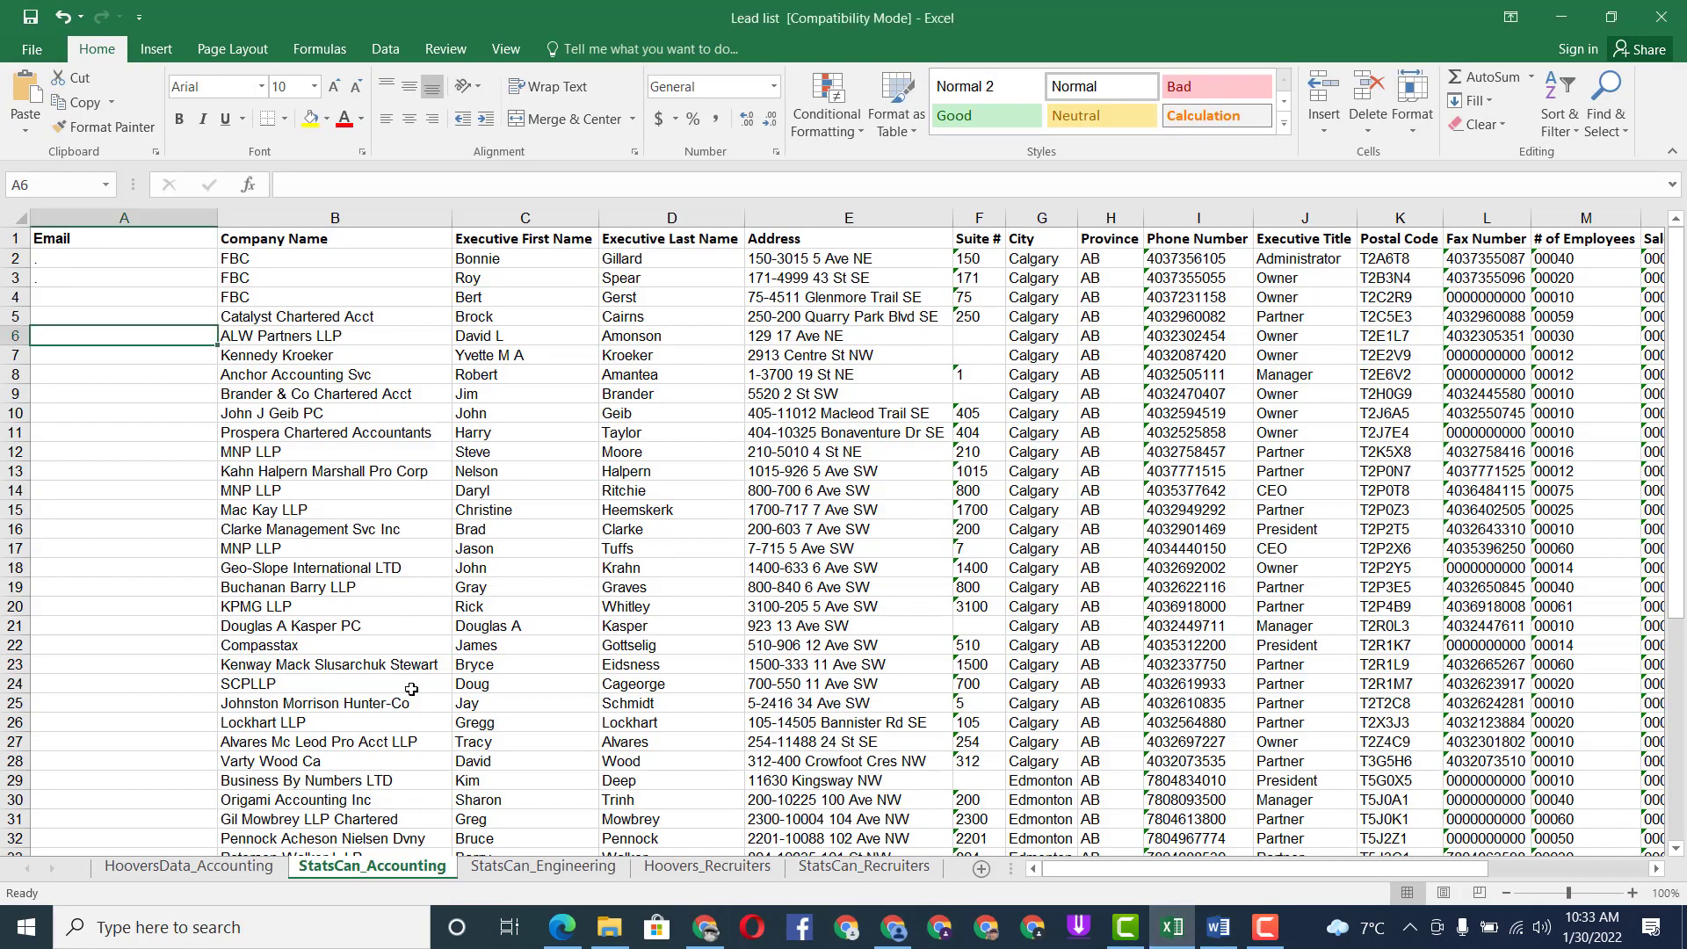
click(172, 868)
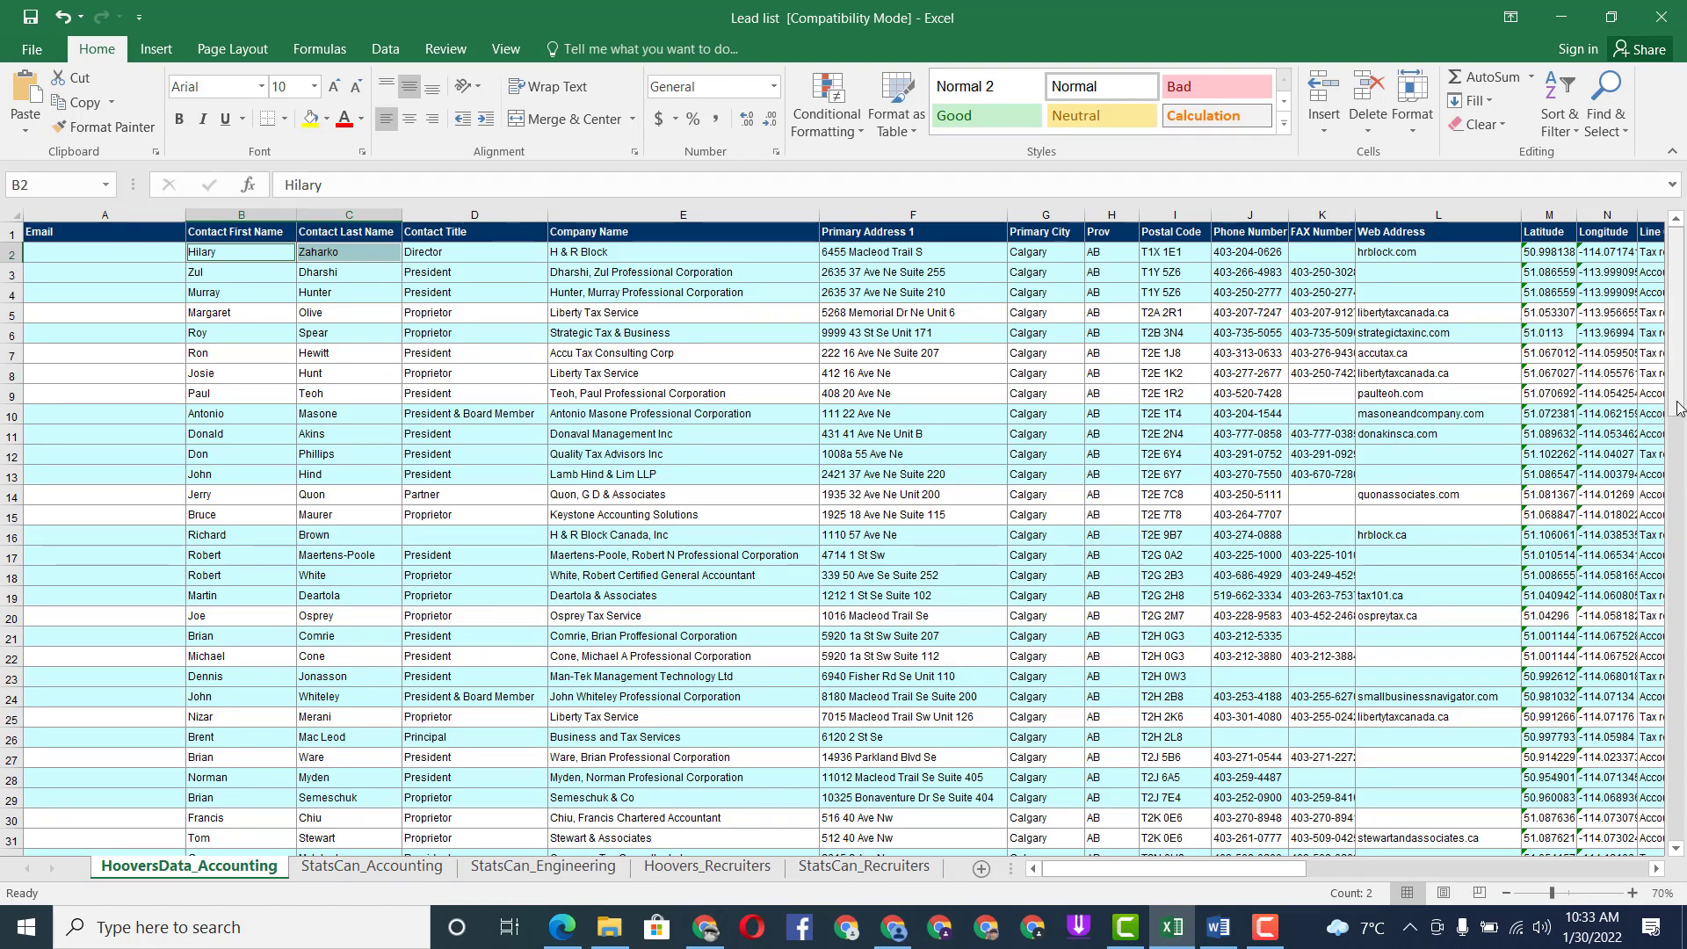
scroll(1681, 432, down, 14)
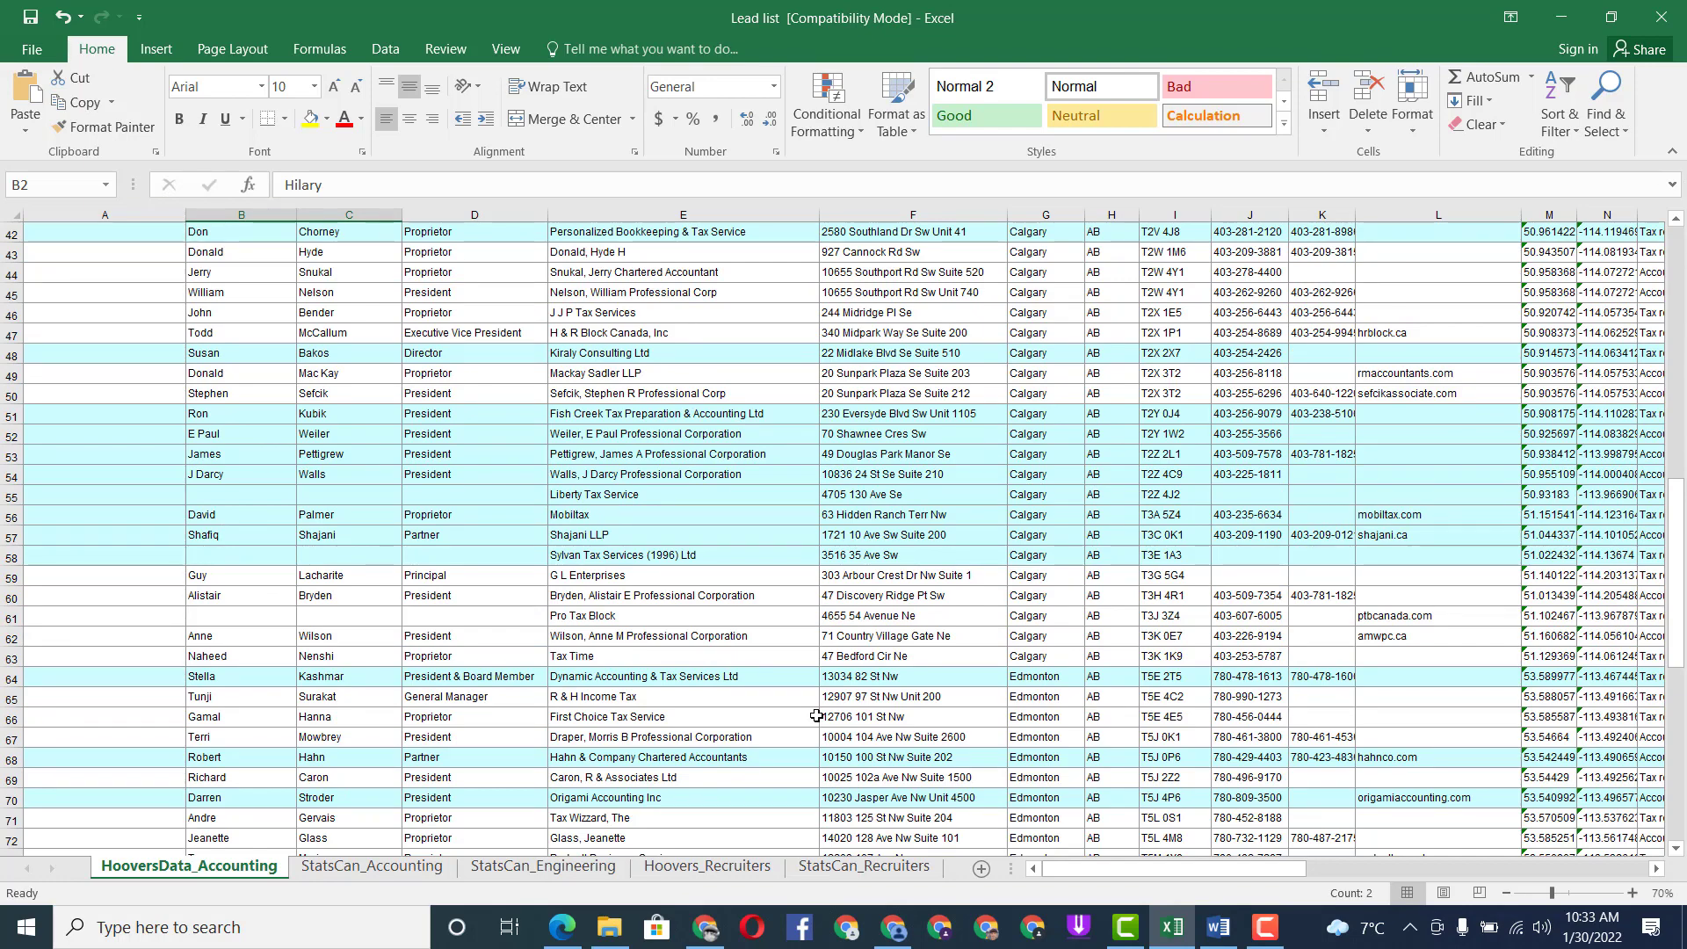
click(394, 870)
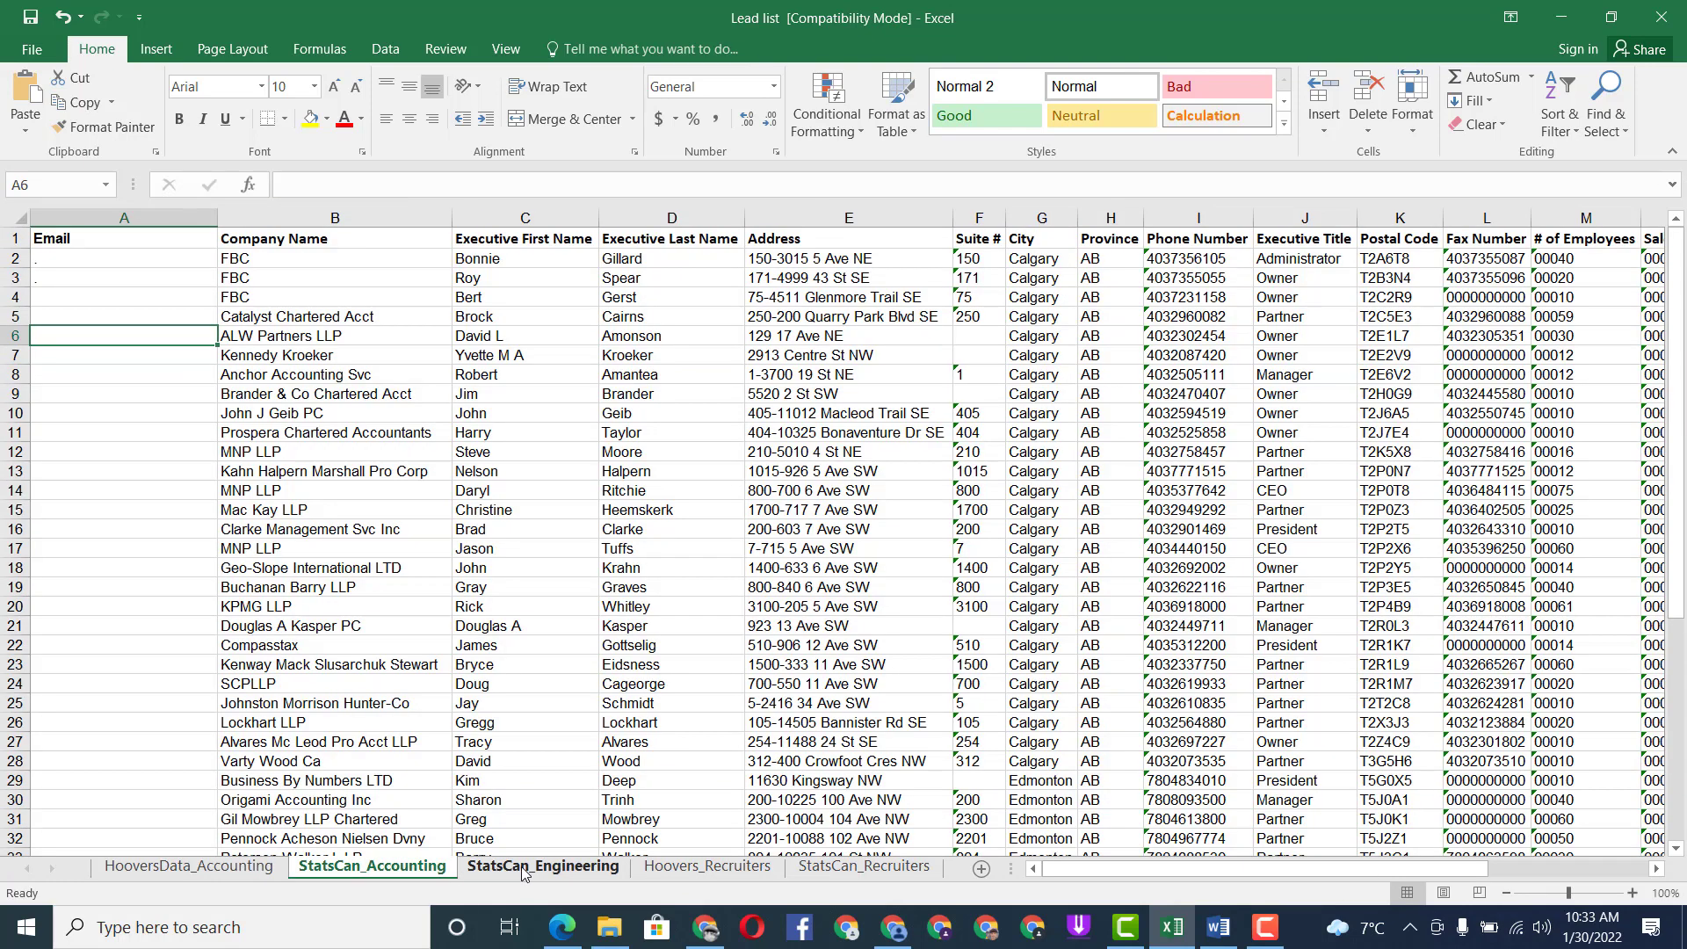
click(505, 868)
click(708, 869)
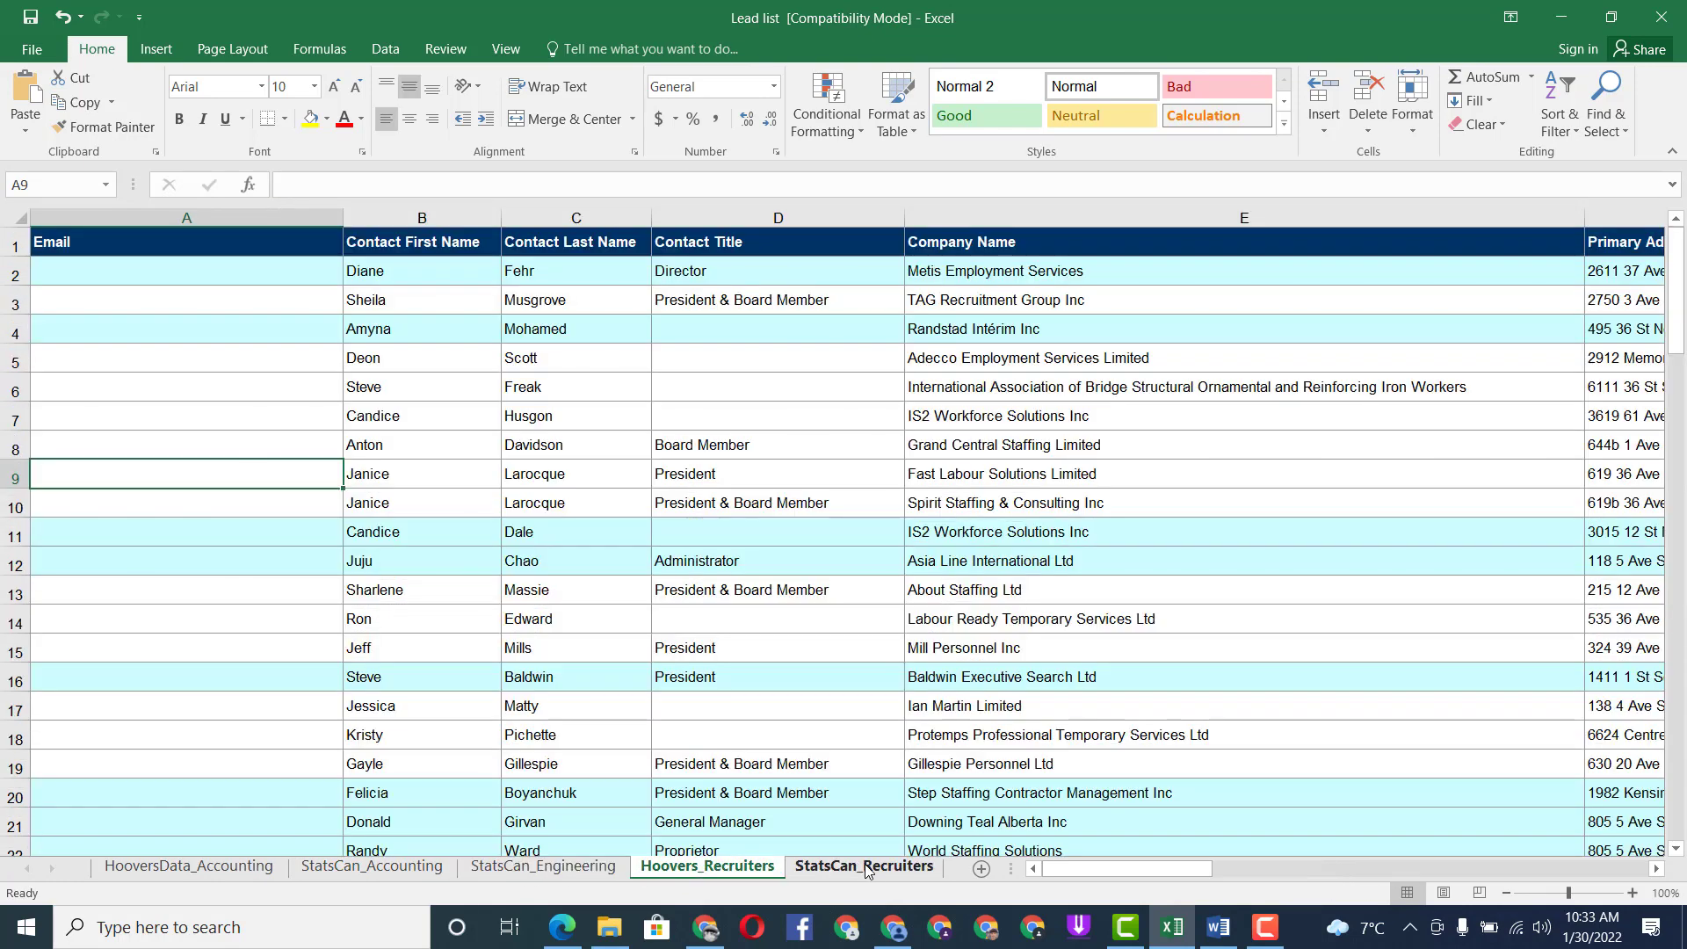
click(867, 870)
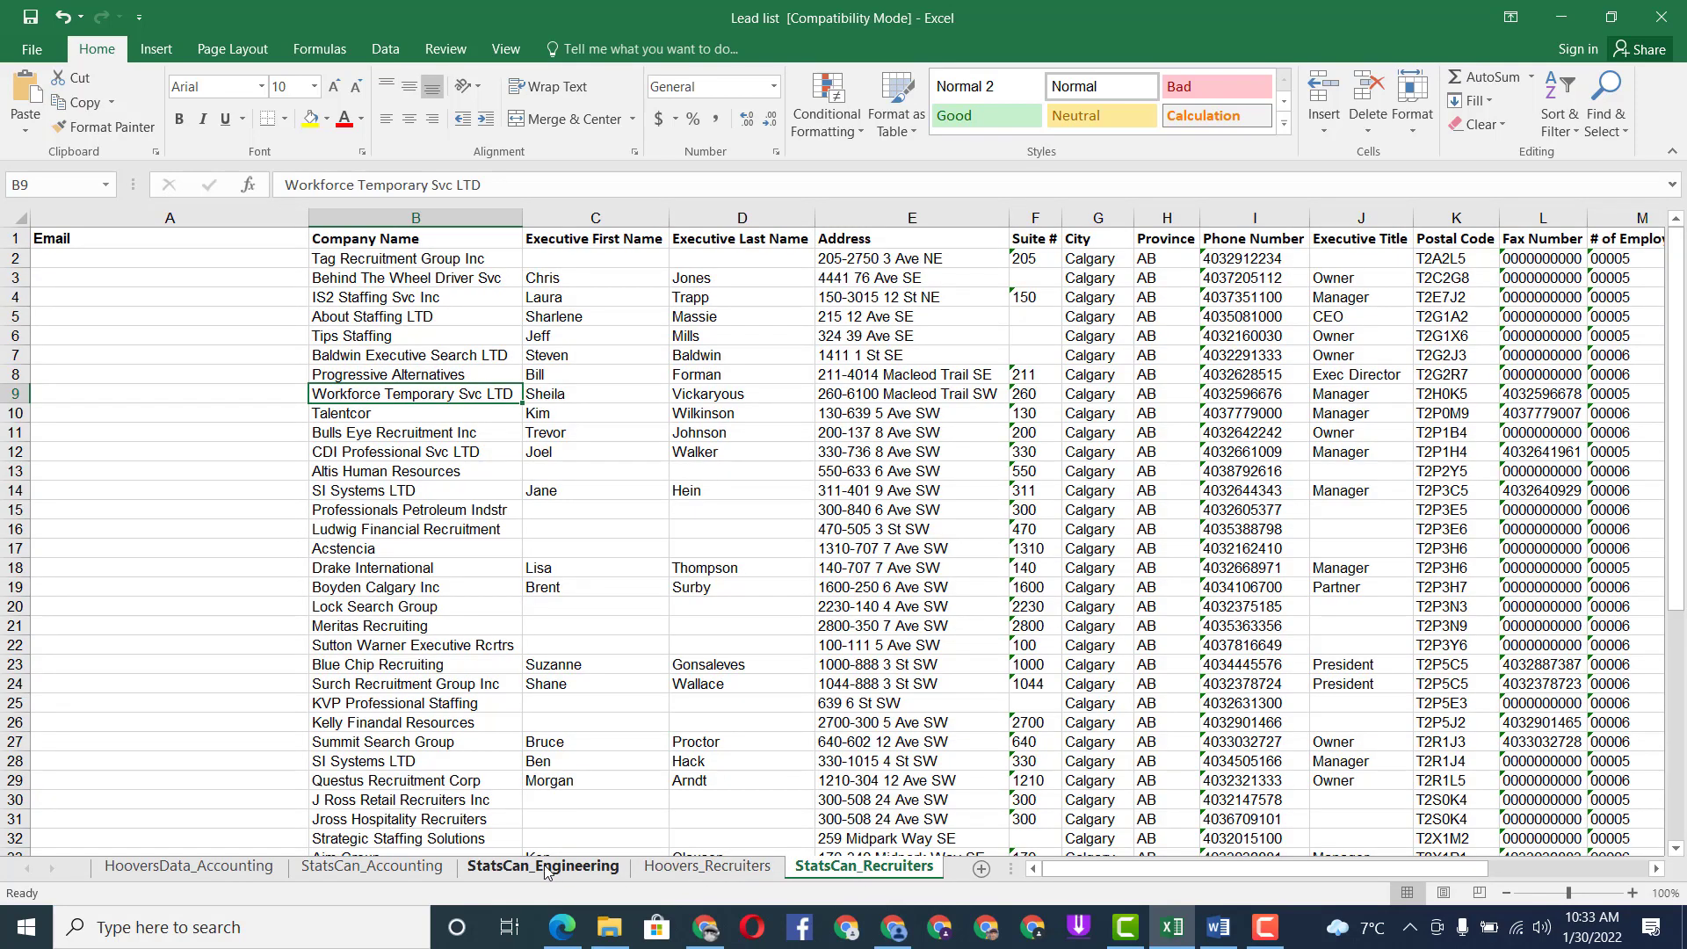
click(369, 869)
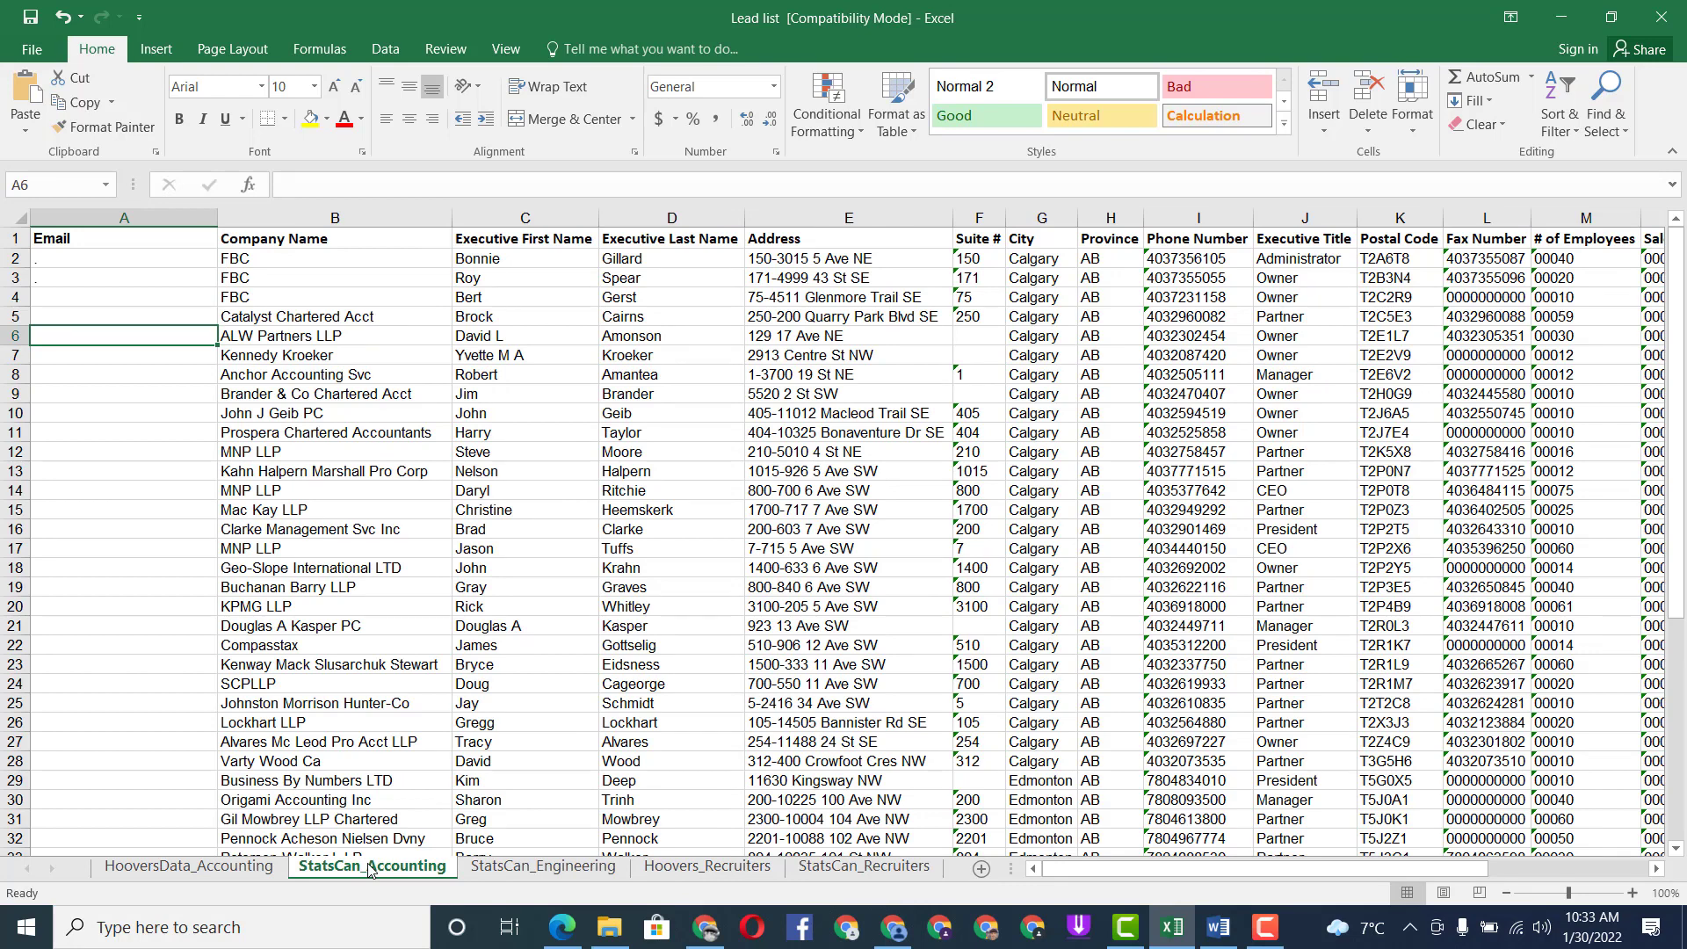
- Open a fresh Google tab in Chrome, then return to the Lead list with FBC in B2 selected
click(704, 931)
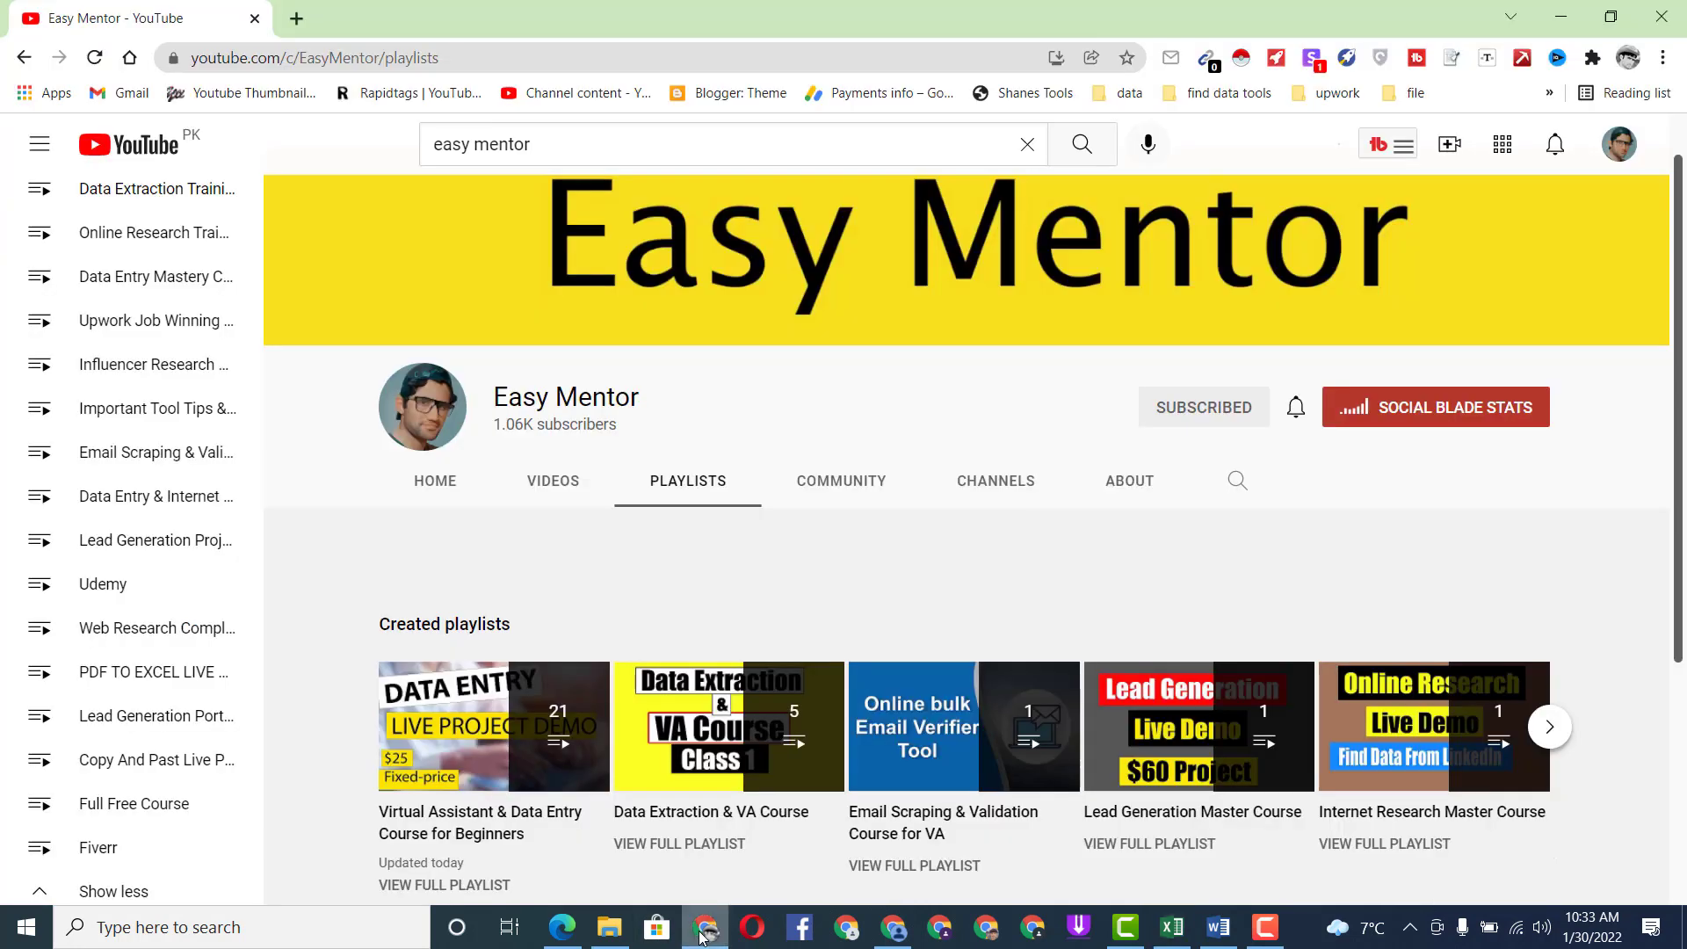
click(296, 20)
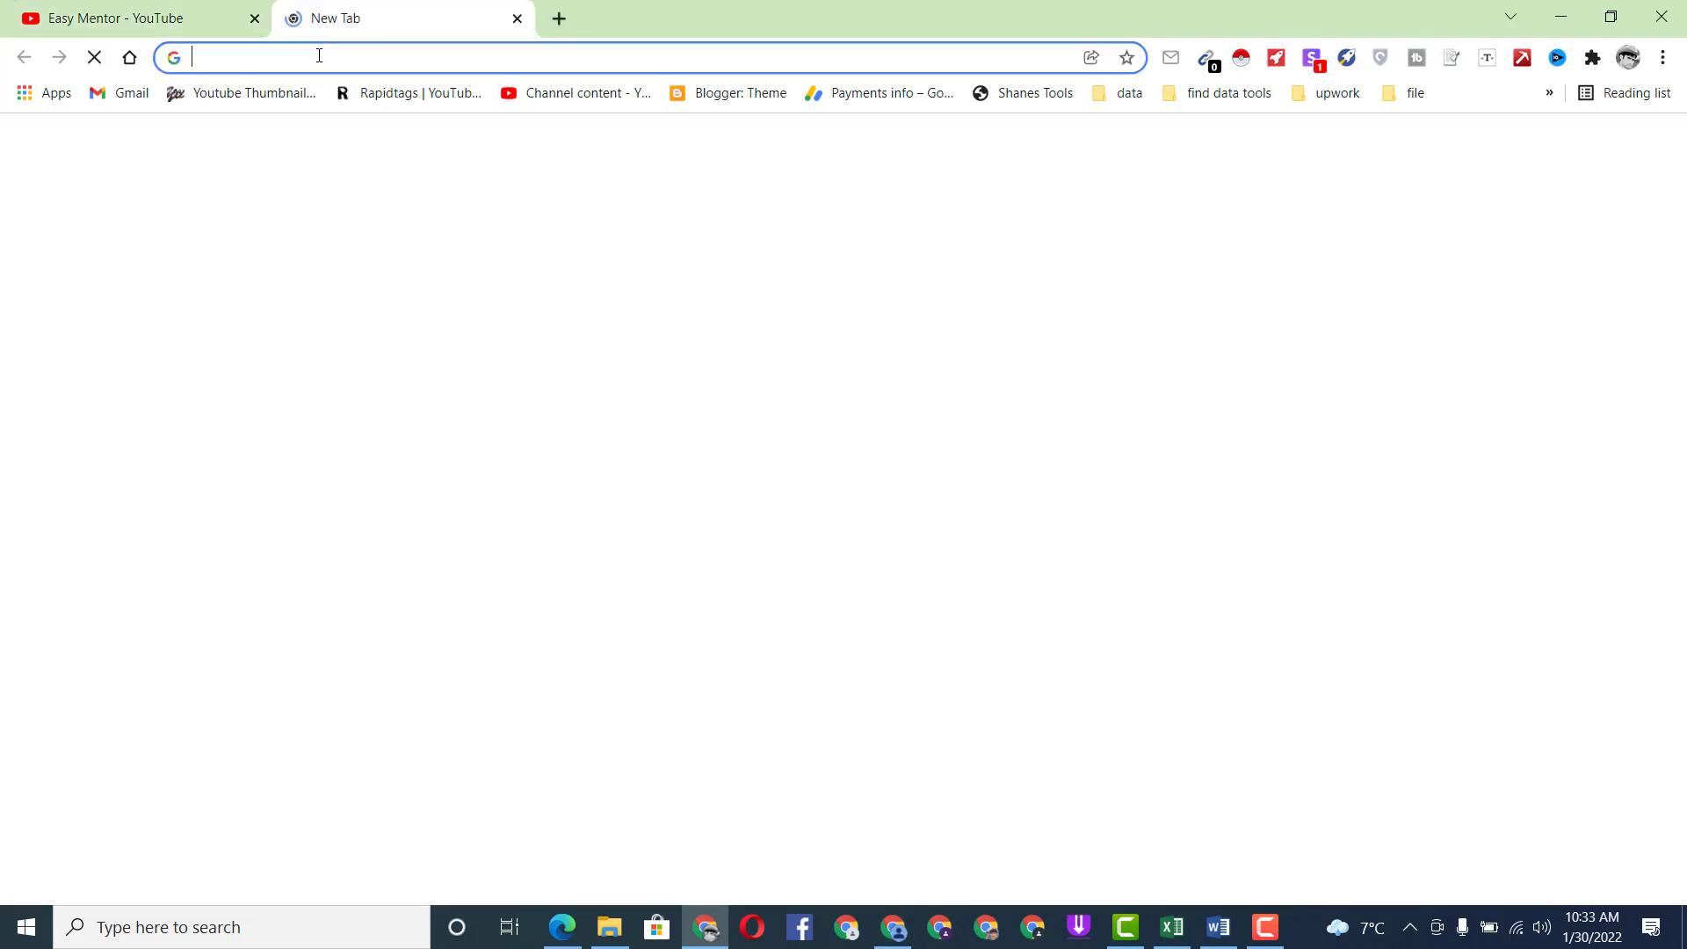
click(319, 55)
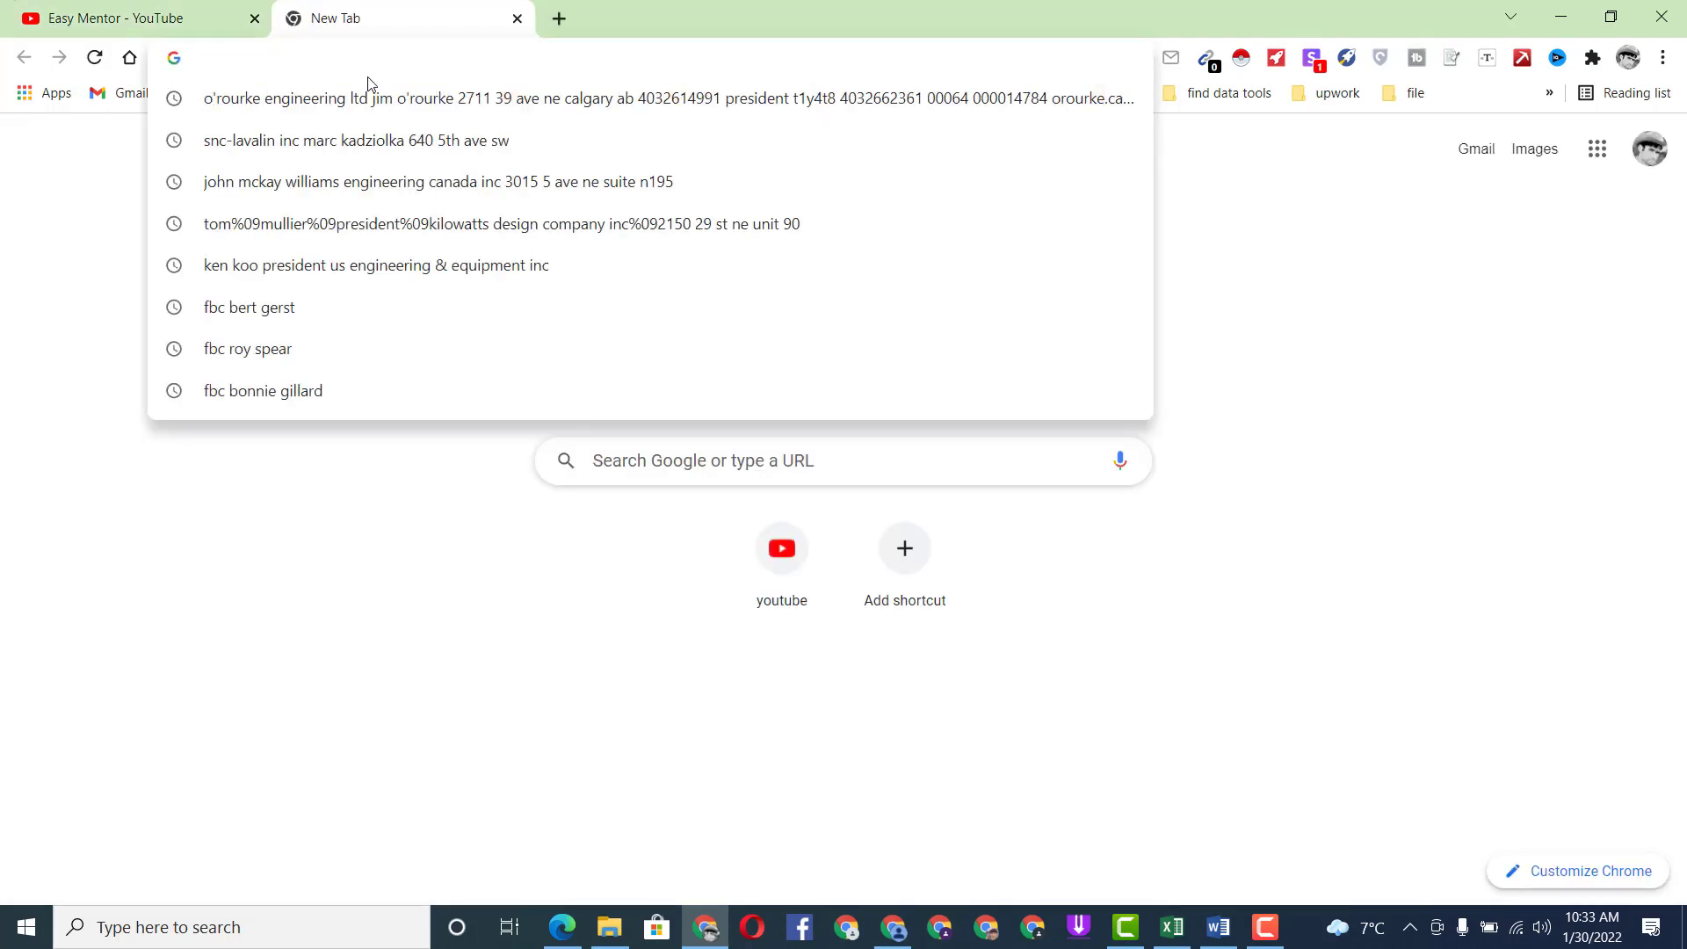
click(1362, 302)
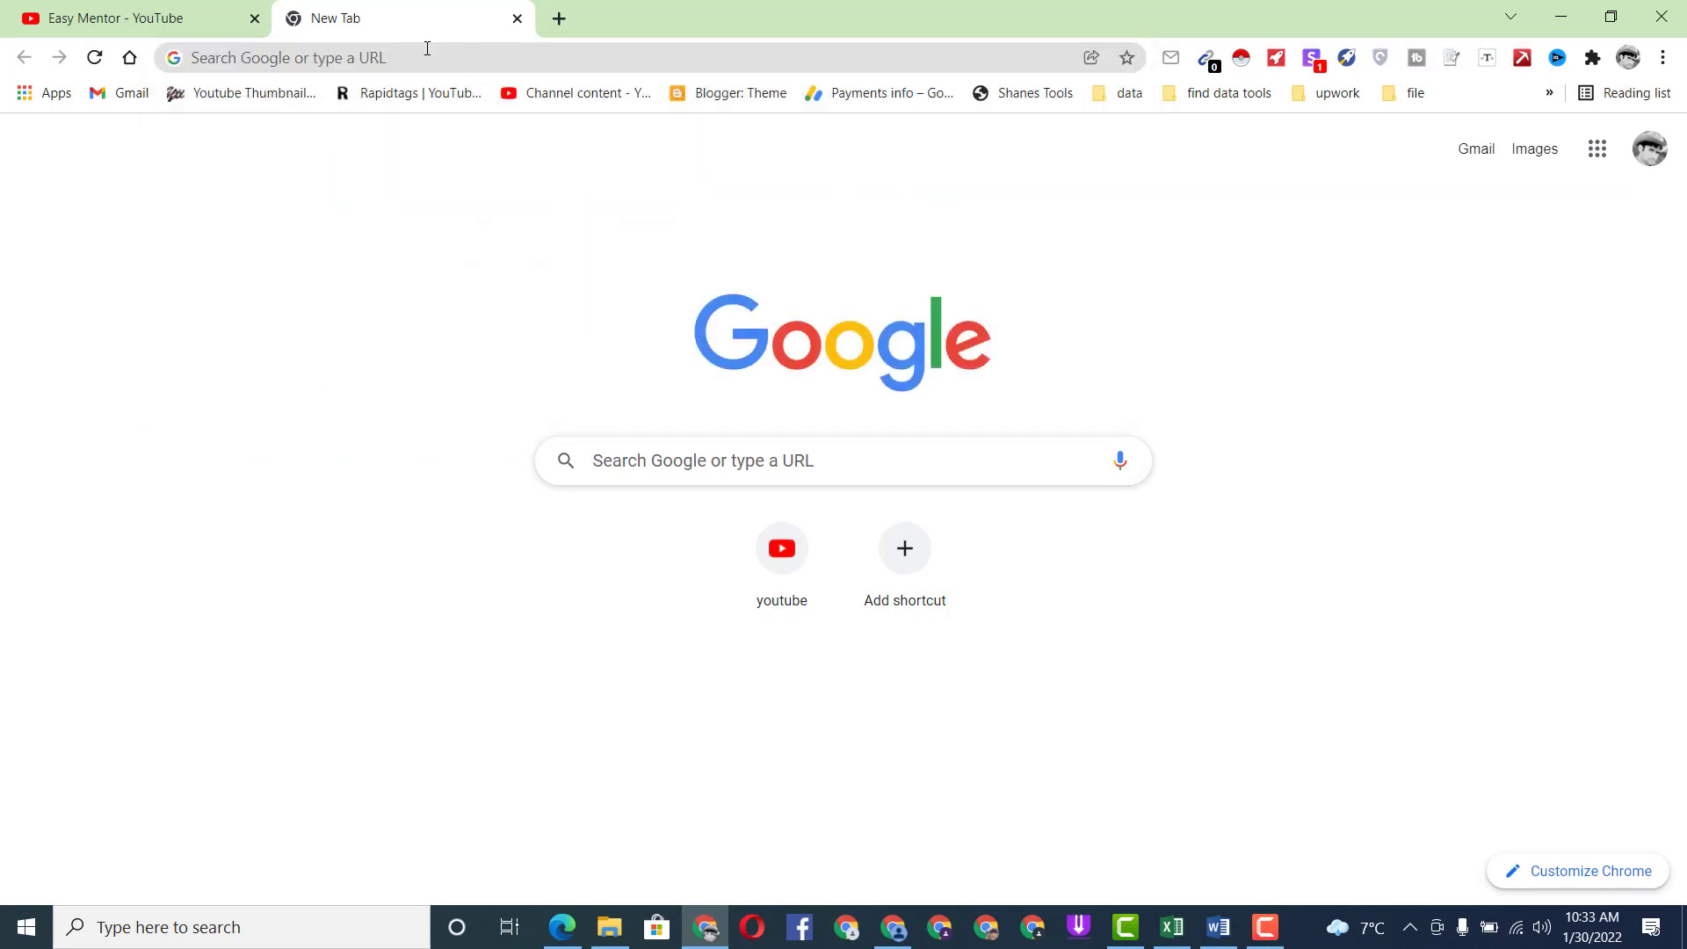
click(1179, 945)
click(236, 261)
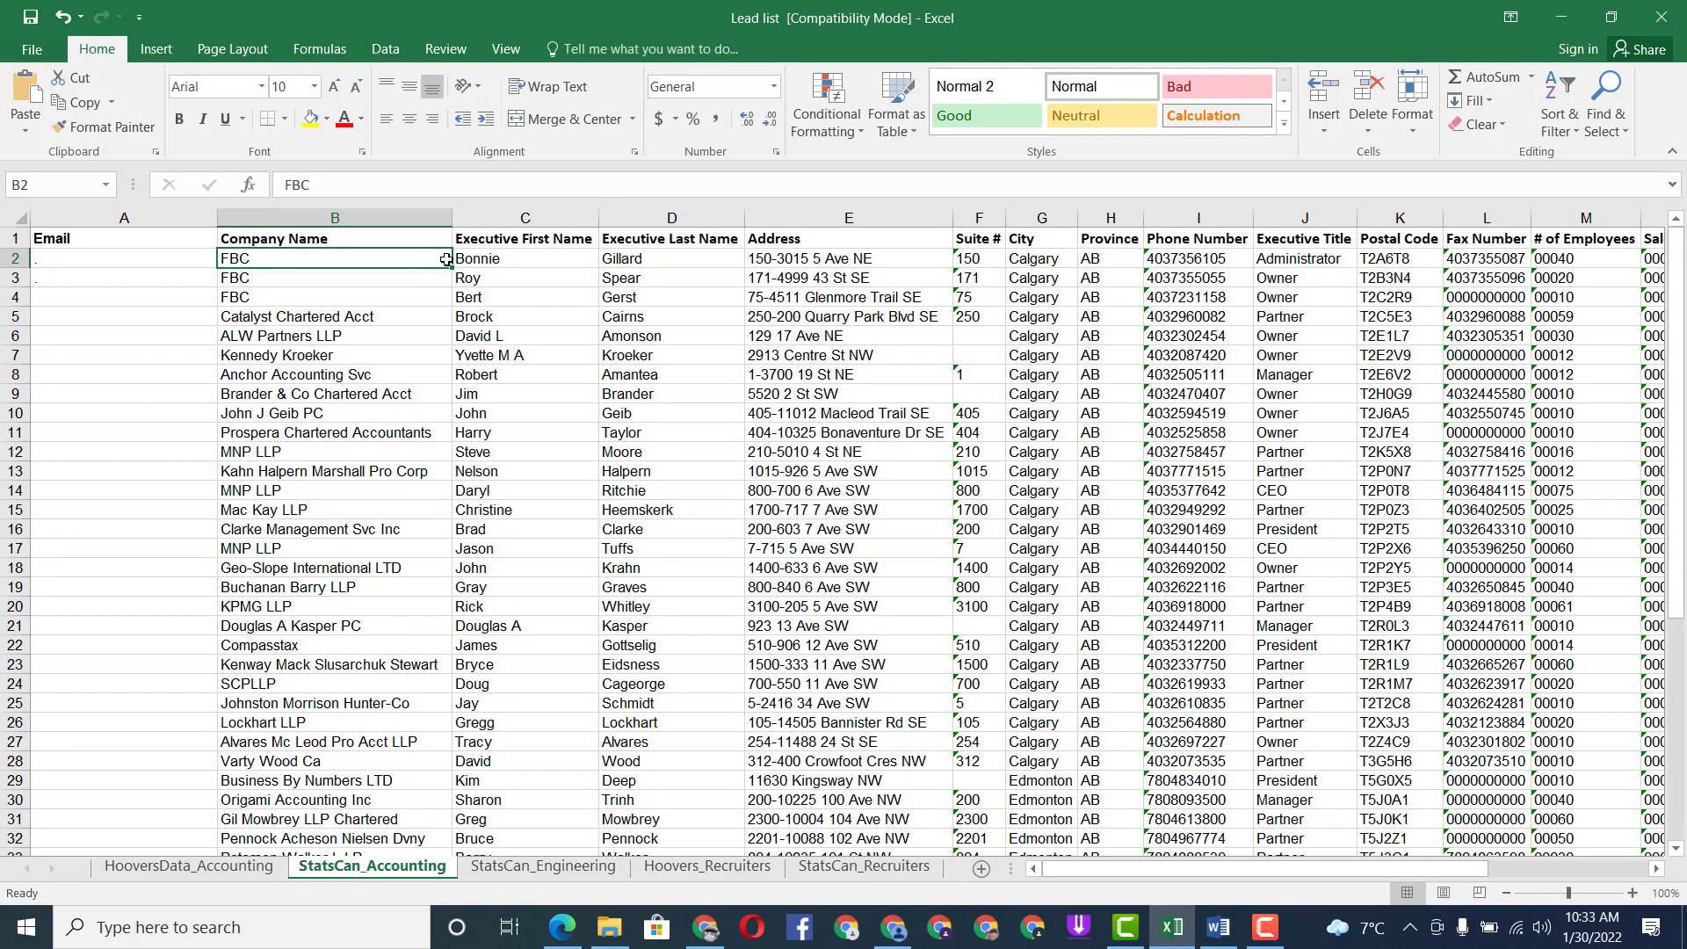
- Select row 2's company, first name, last name and address (B2, C2, D2, E2) and copy them
ctrl+click(492, 260)
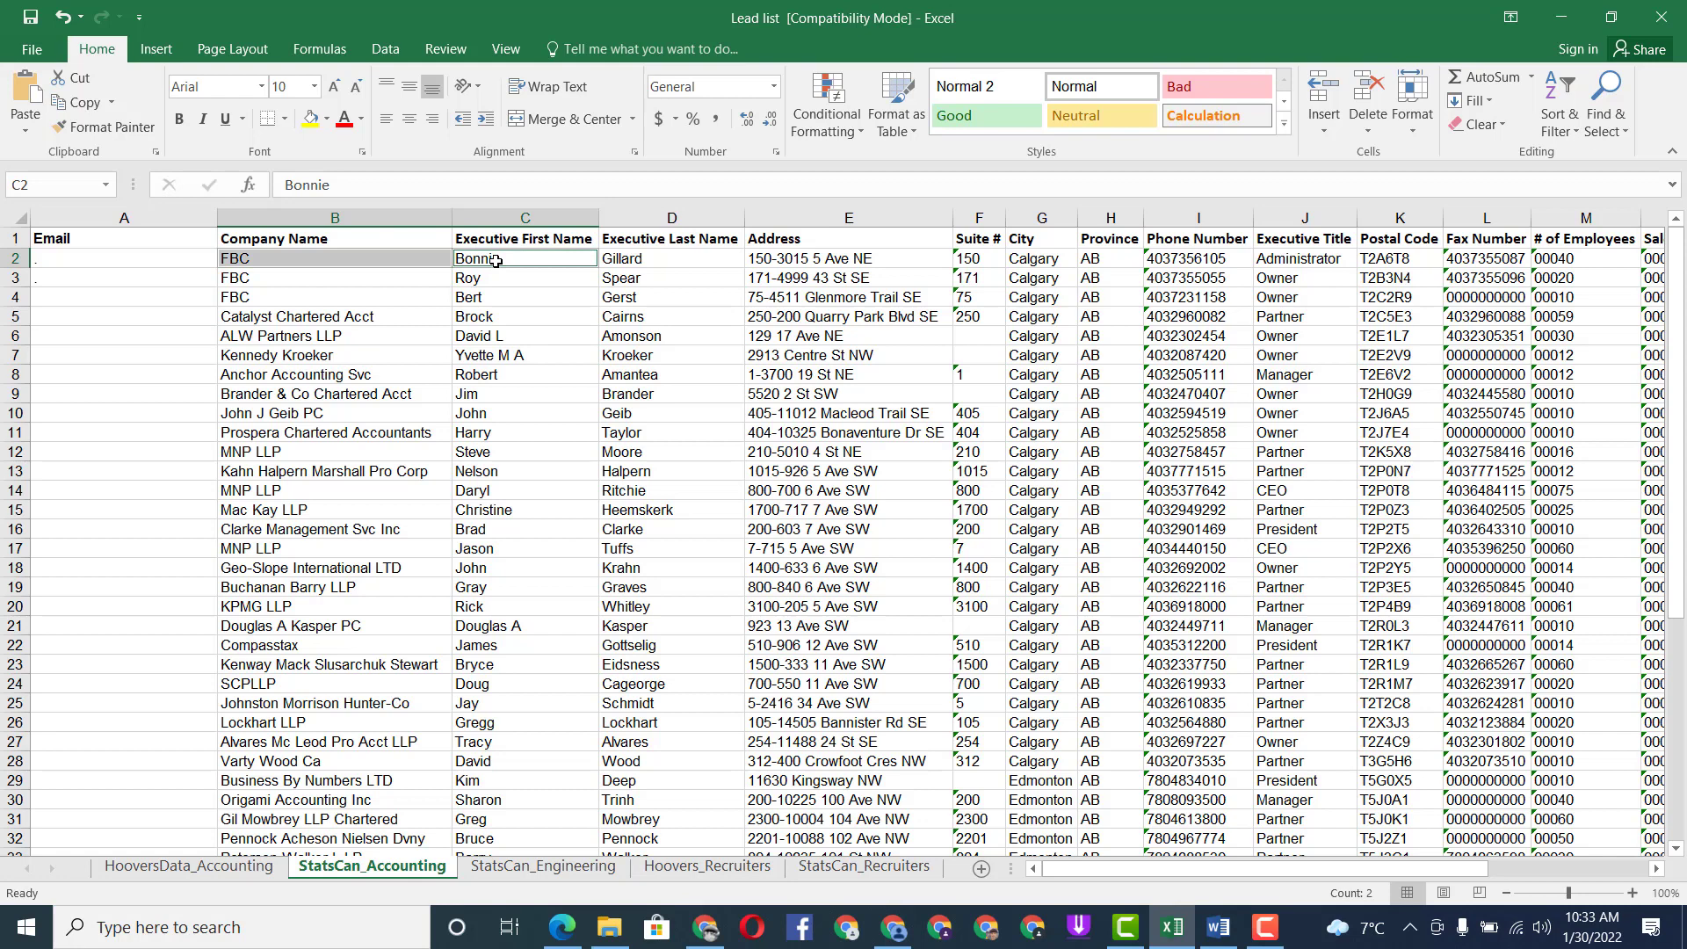
ctrl+click(648, 258)
ctrl+click(785, 260)
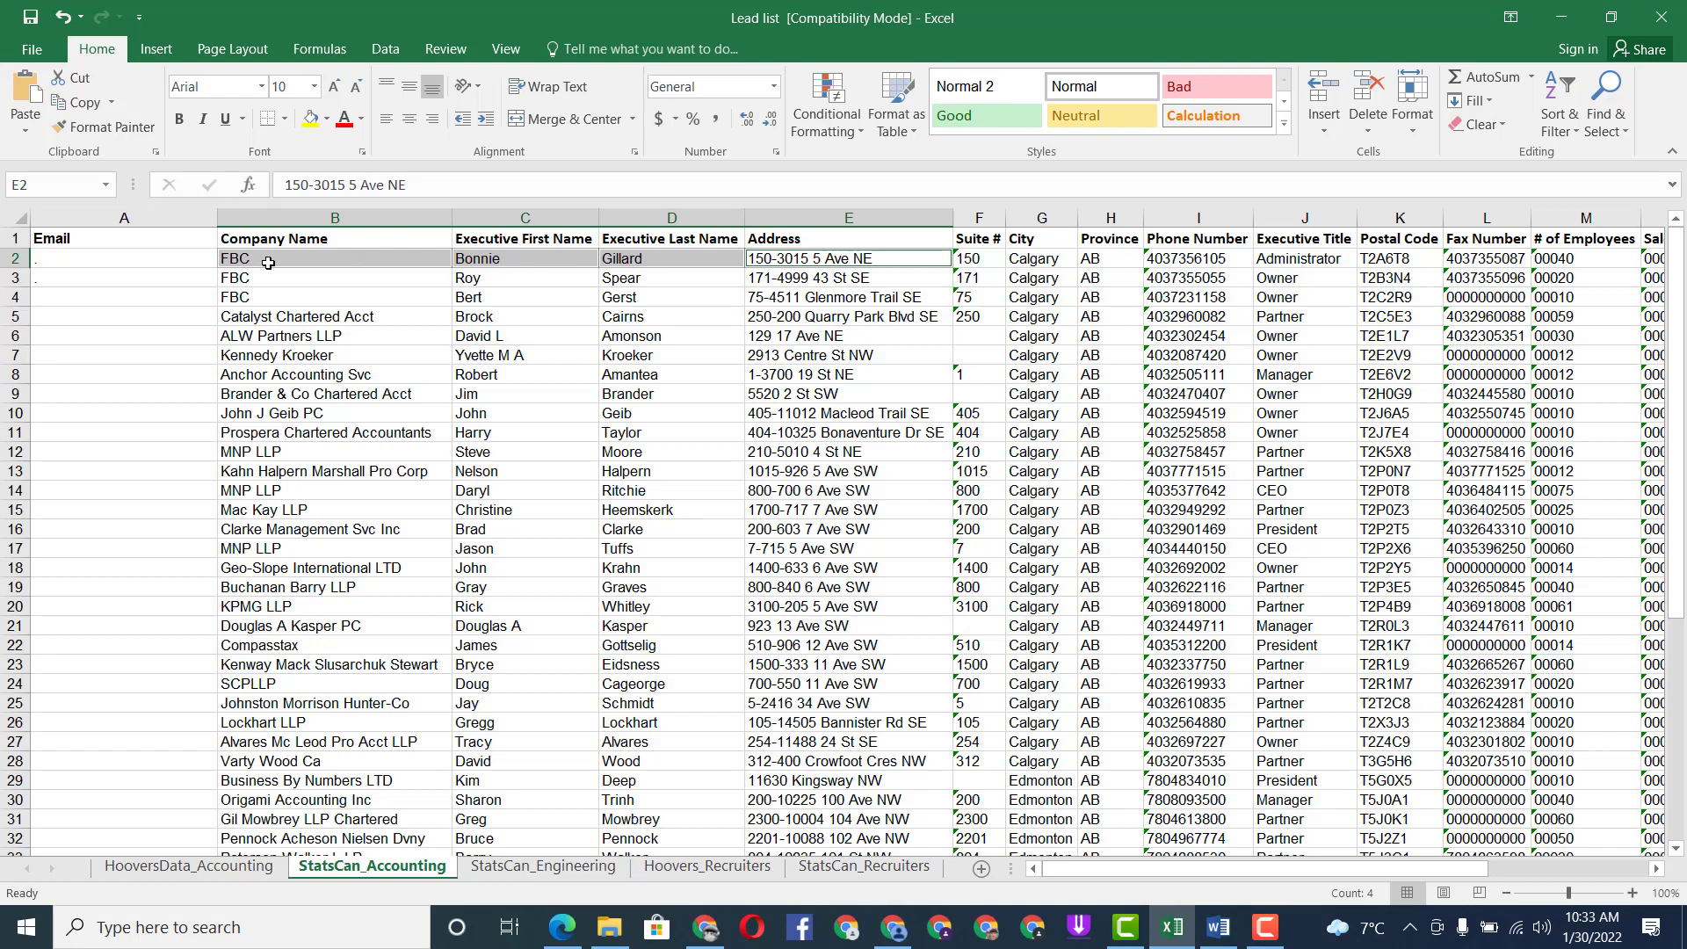
click(297, 285)
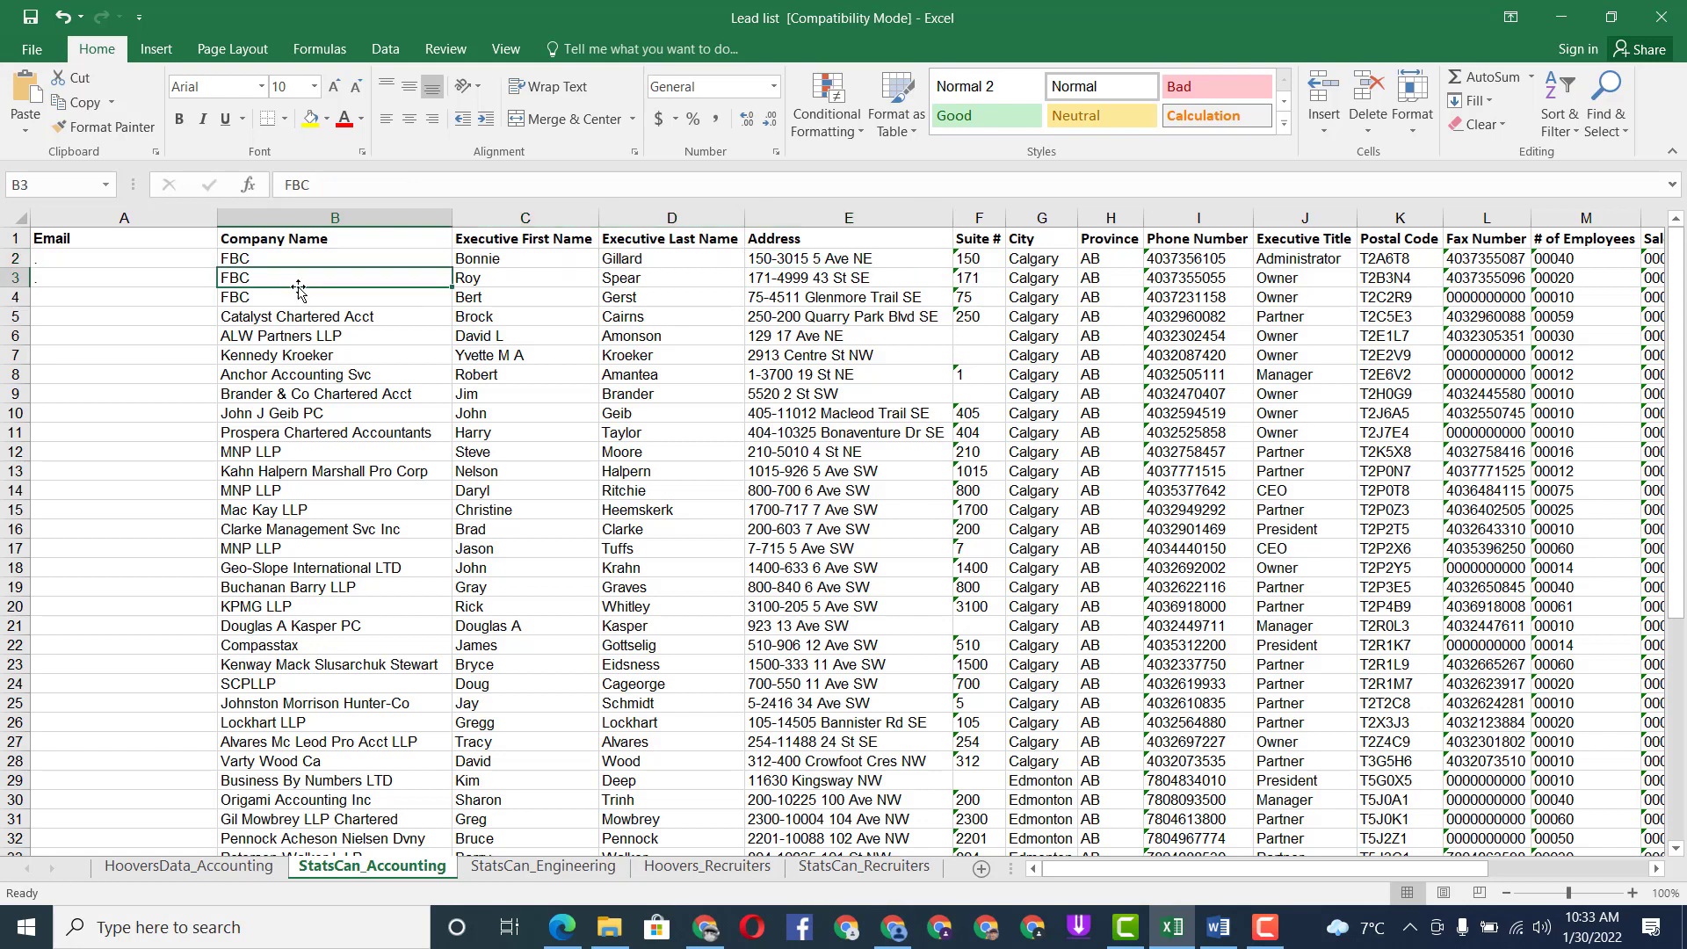
click(239, 260)
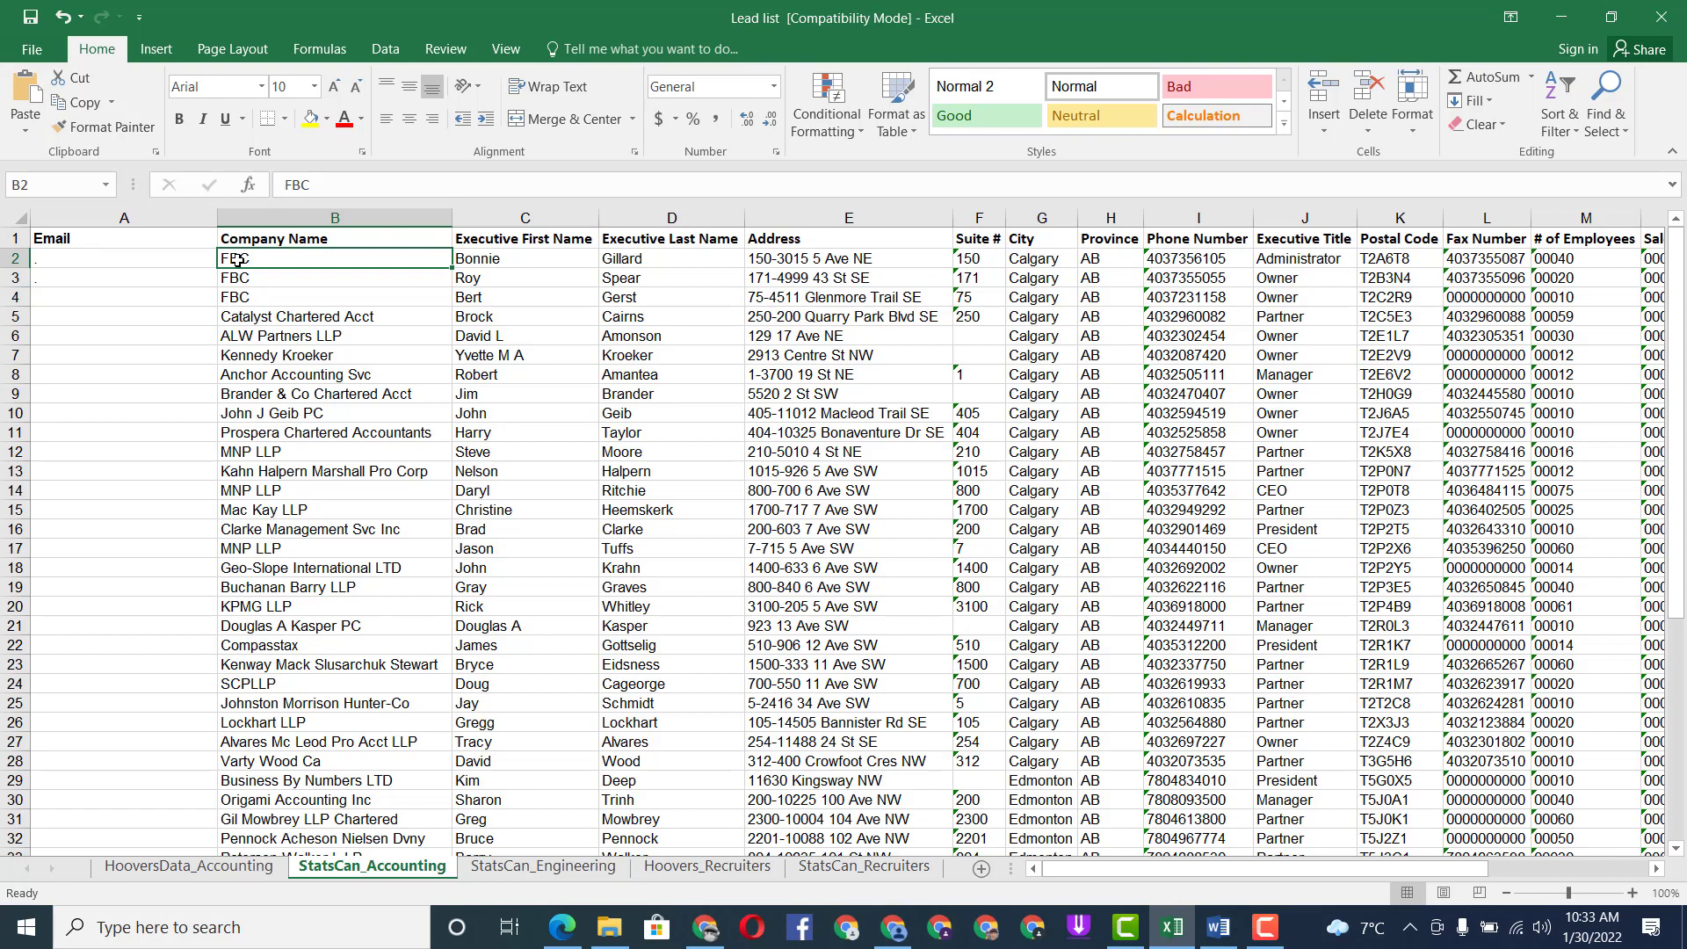
ctrl+click(240, 260)
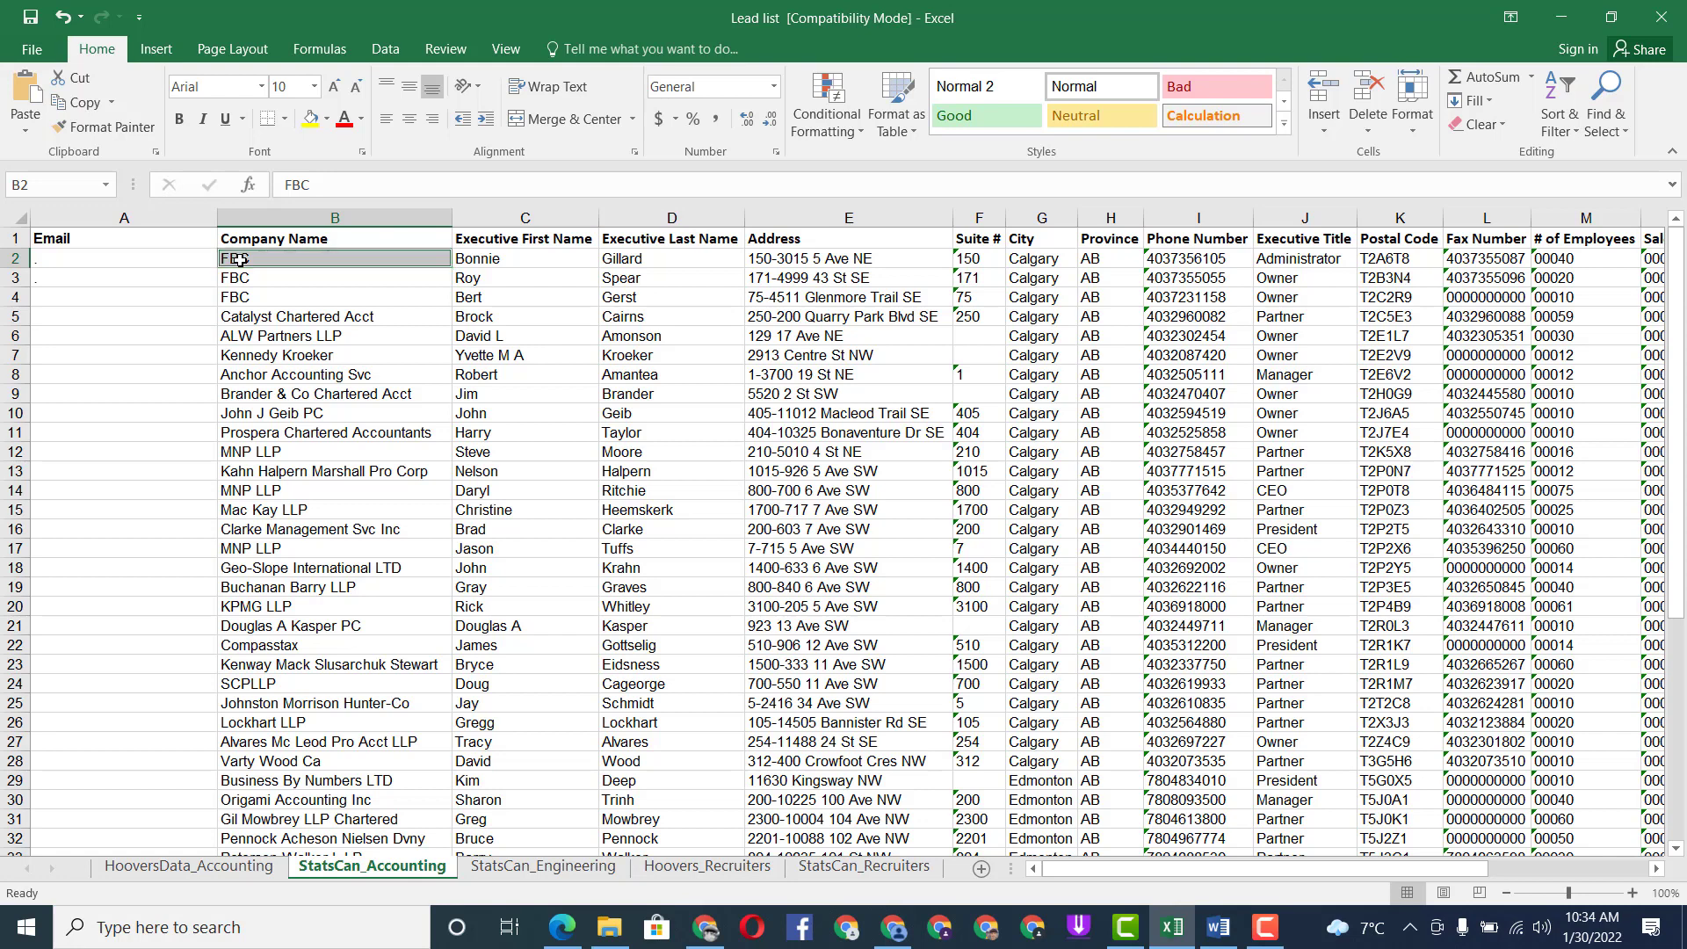
ctrl+click(493, 259)
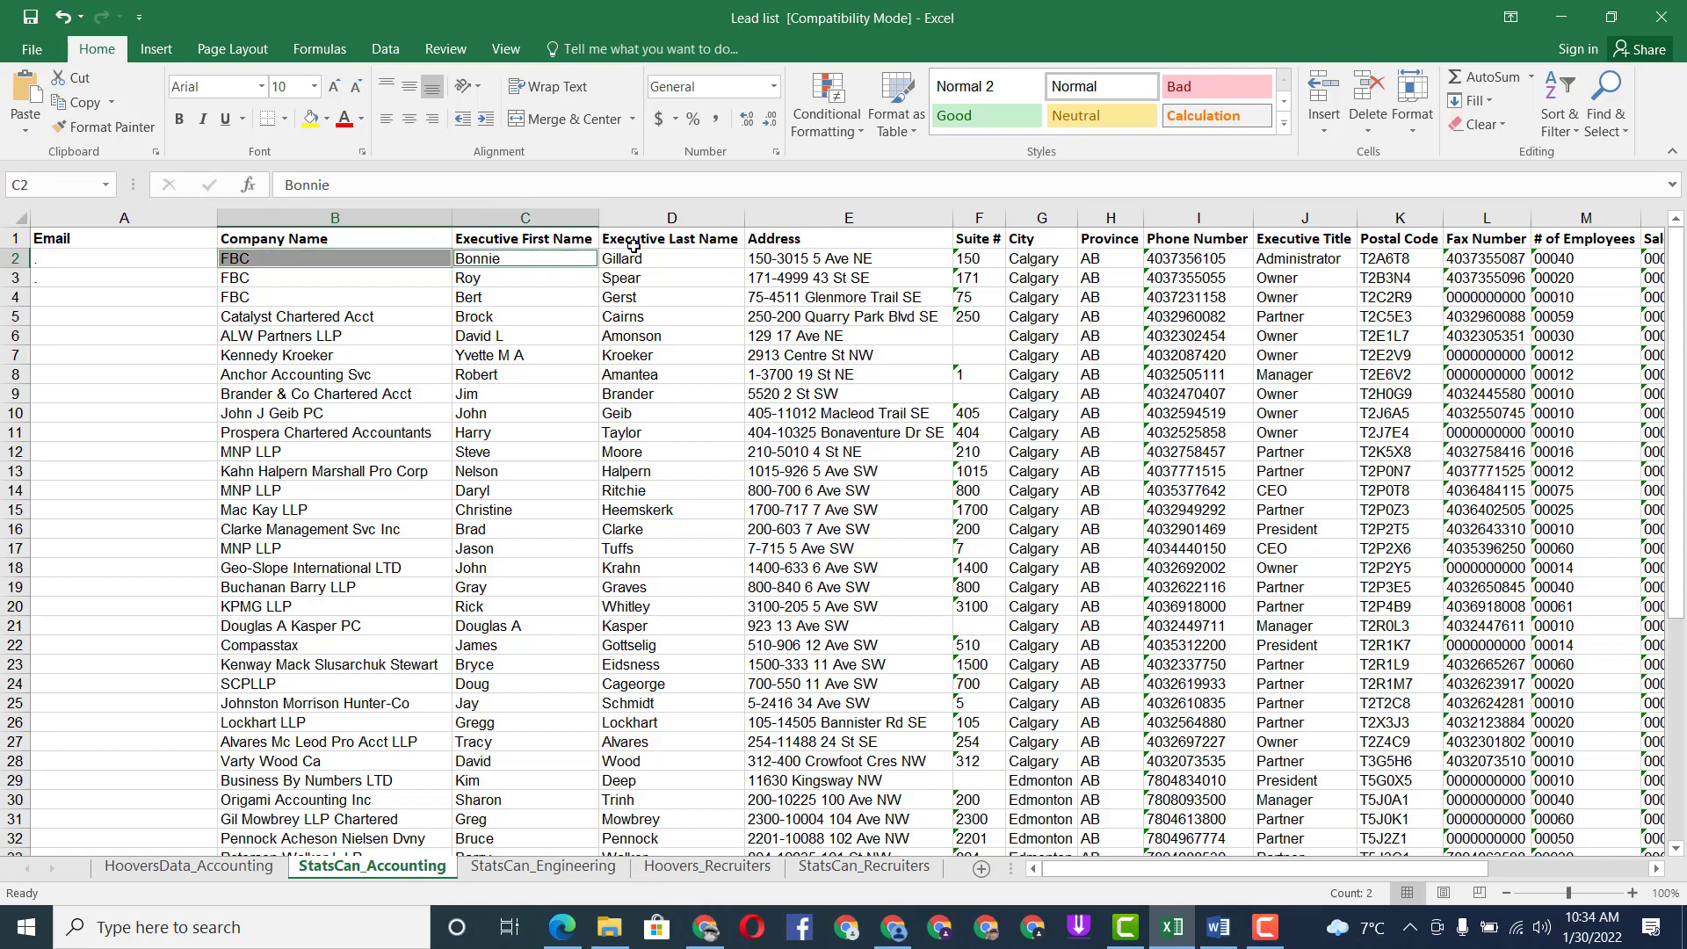
ctrl+click(632, 265)
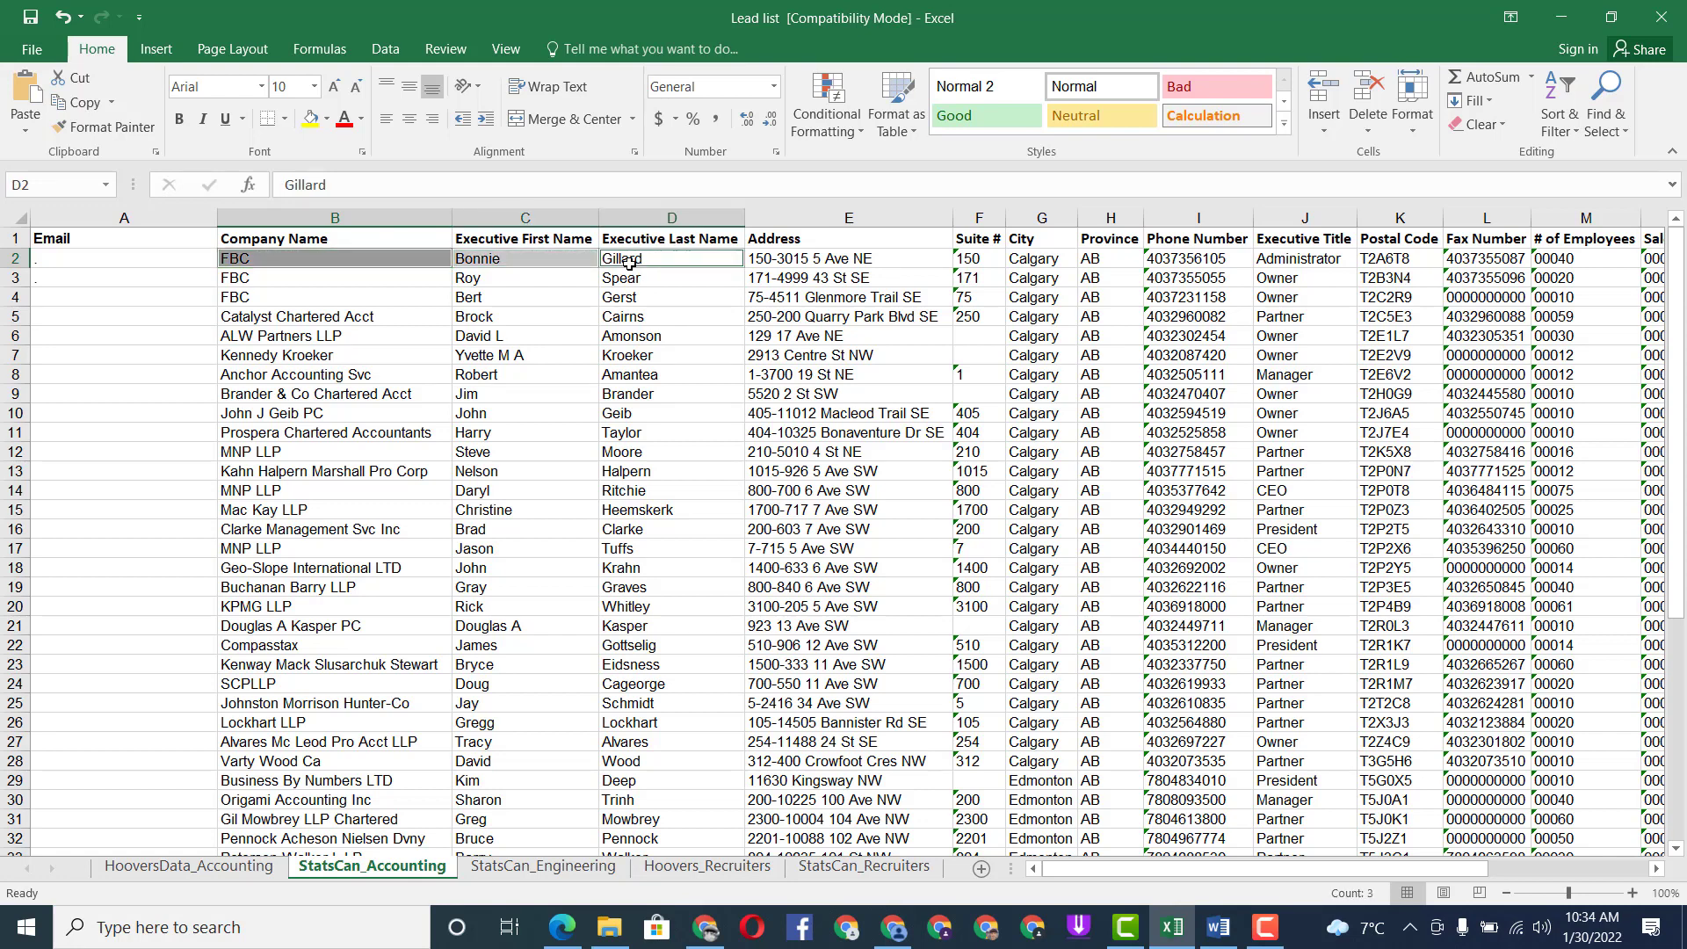
ctrl+click(797, 261)
right_click(797, 261)
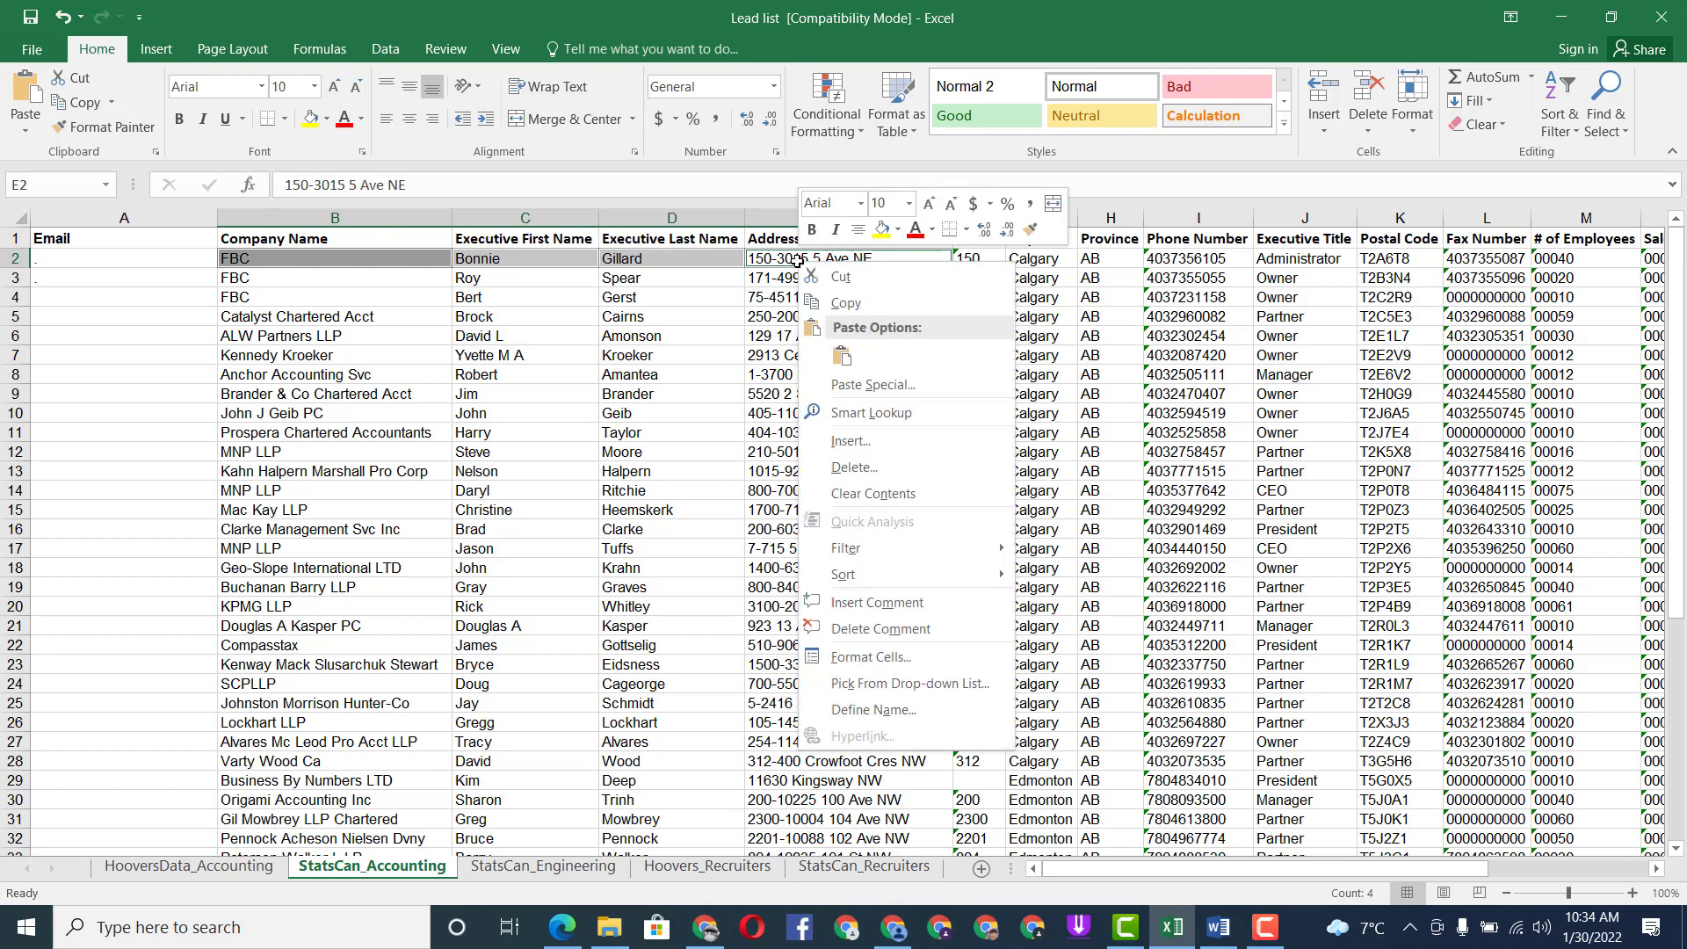
click(841, 303)
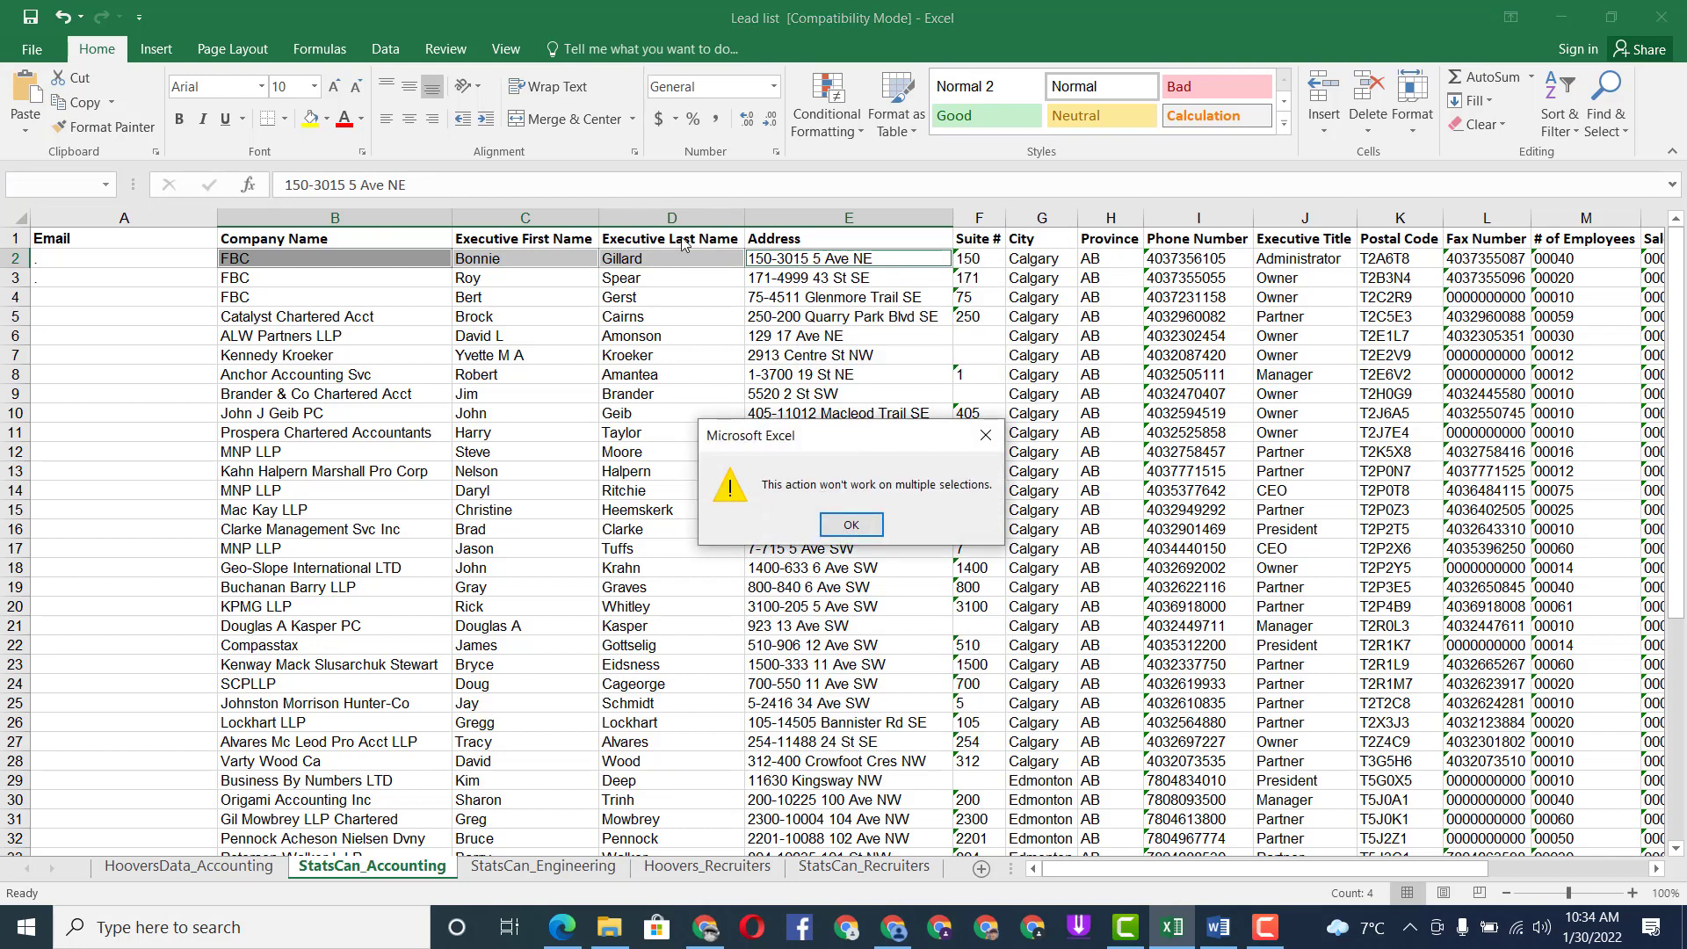
- Dismiss the multiple-selection warnings and fill cell B5 down with FBC
click(844, 527)
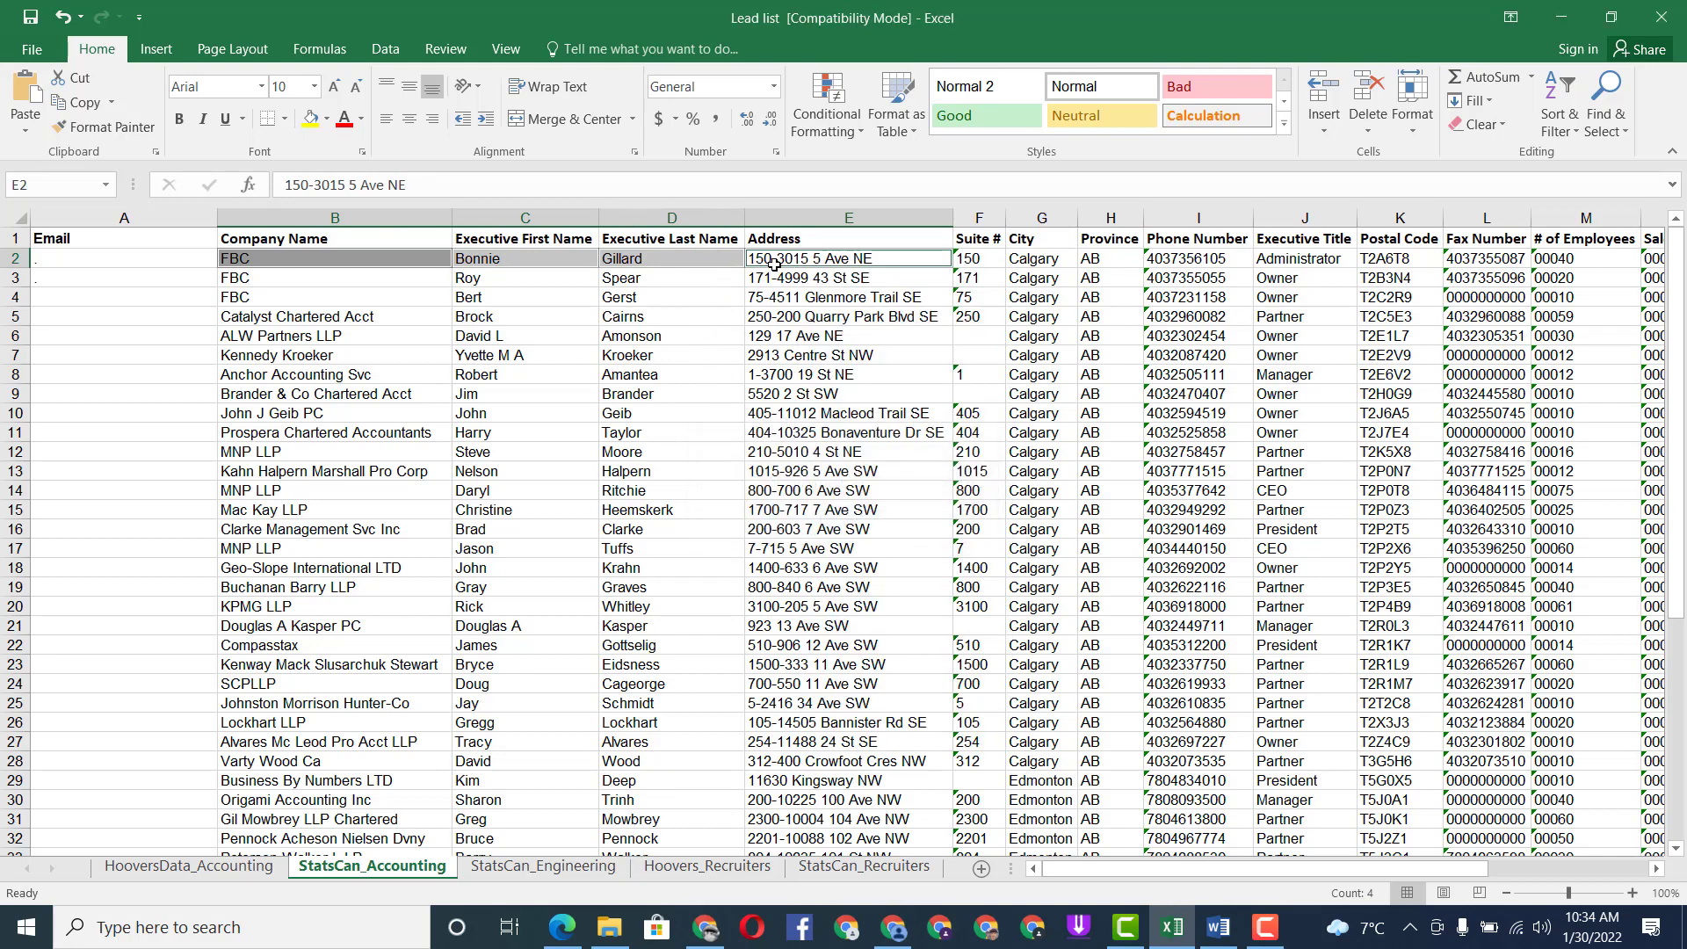
right_click(697, 263)
click(742, 314)
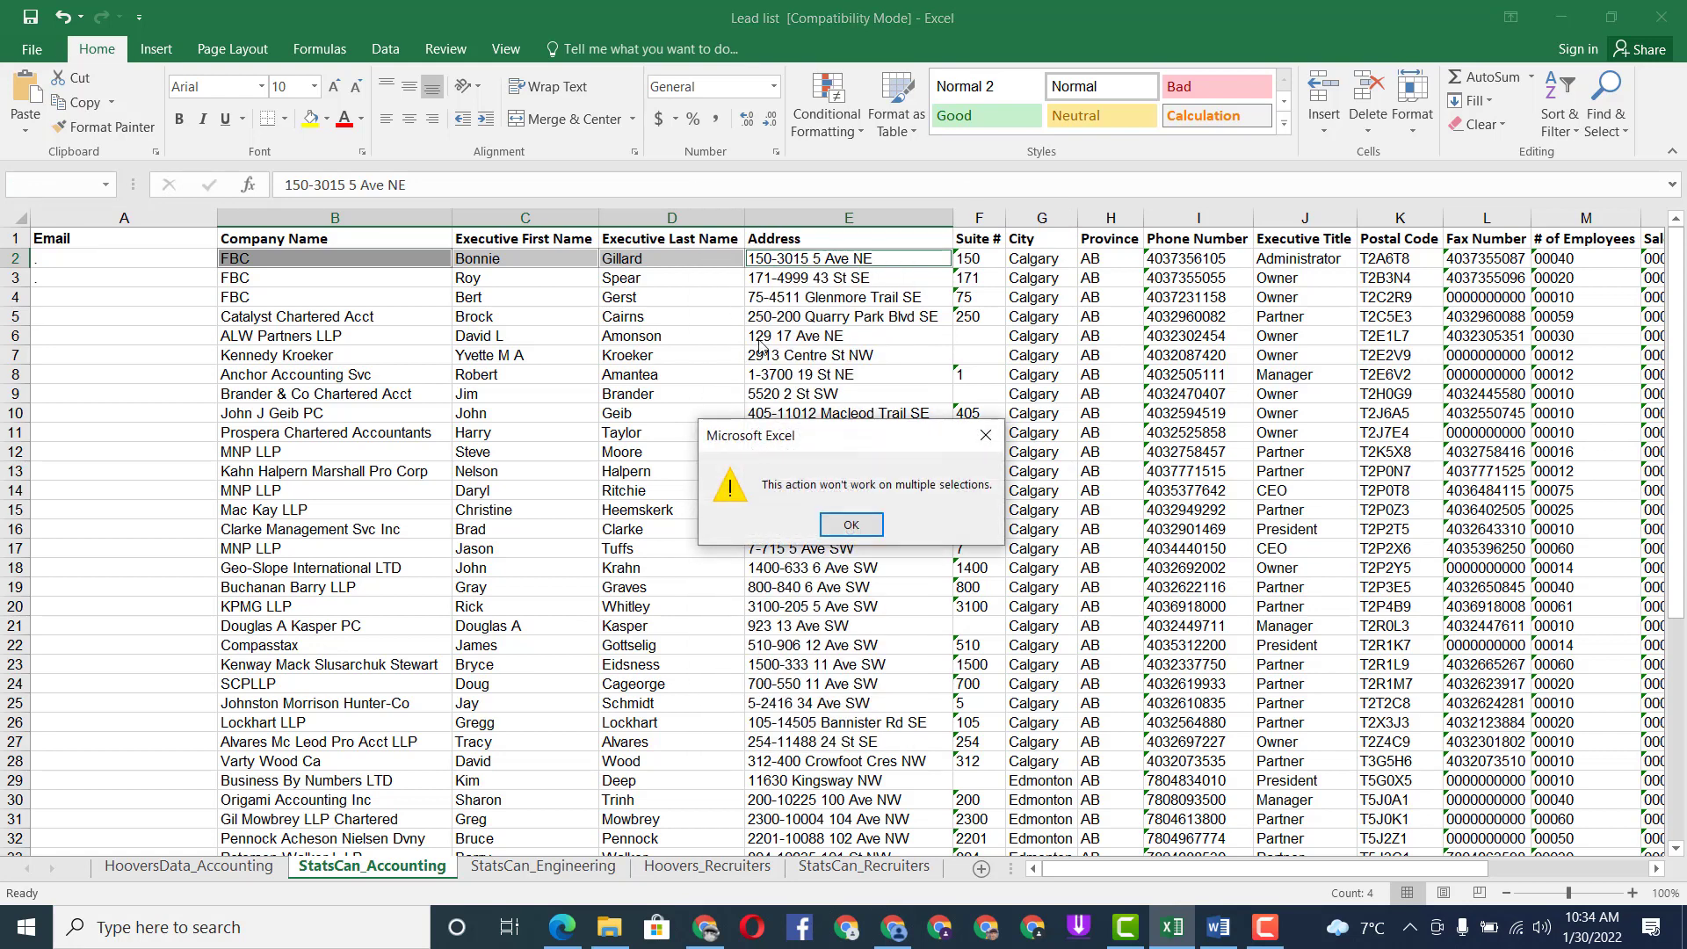
click(990, 434)
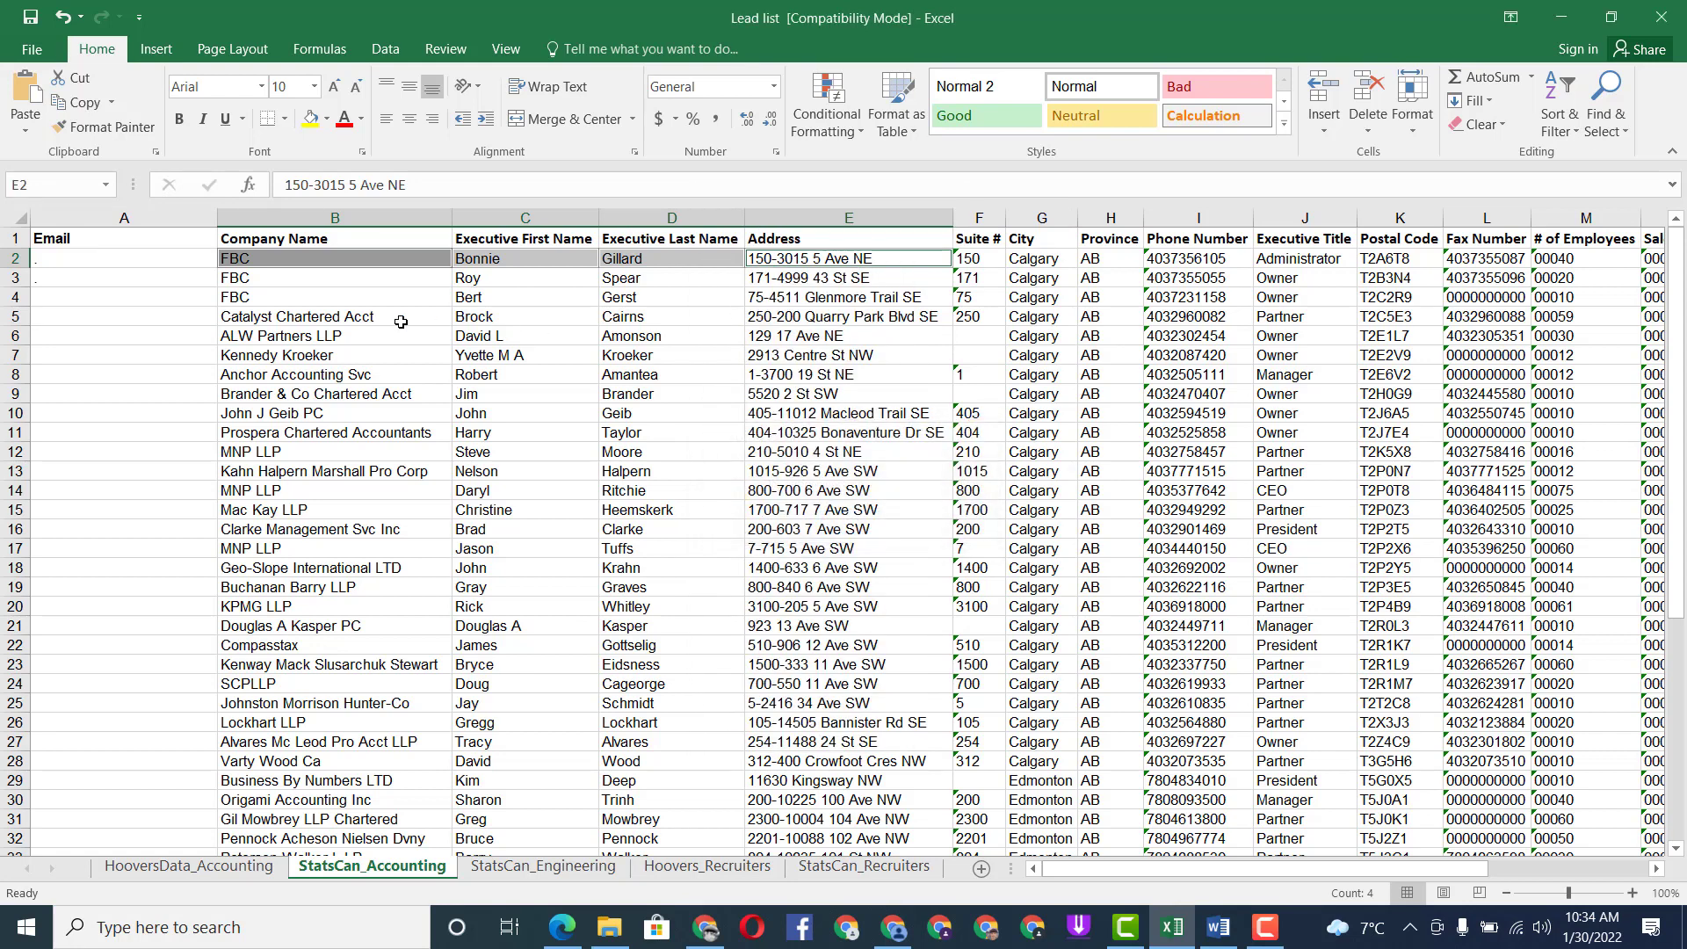
click(401, 322)
key(ctrl+d)
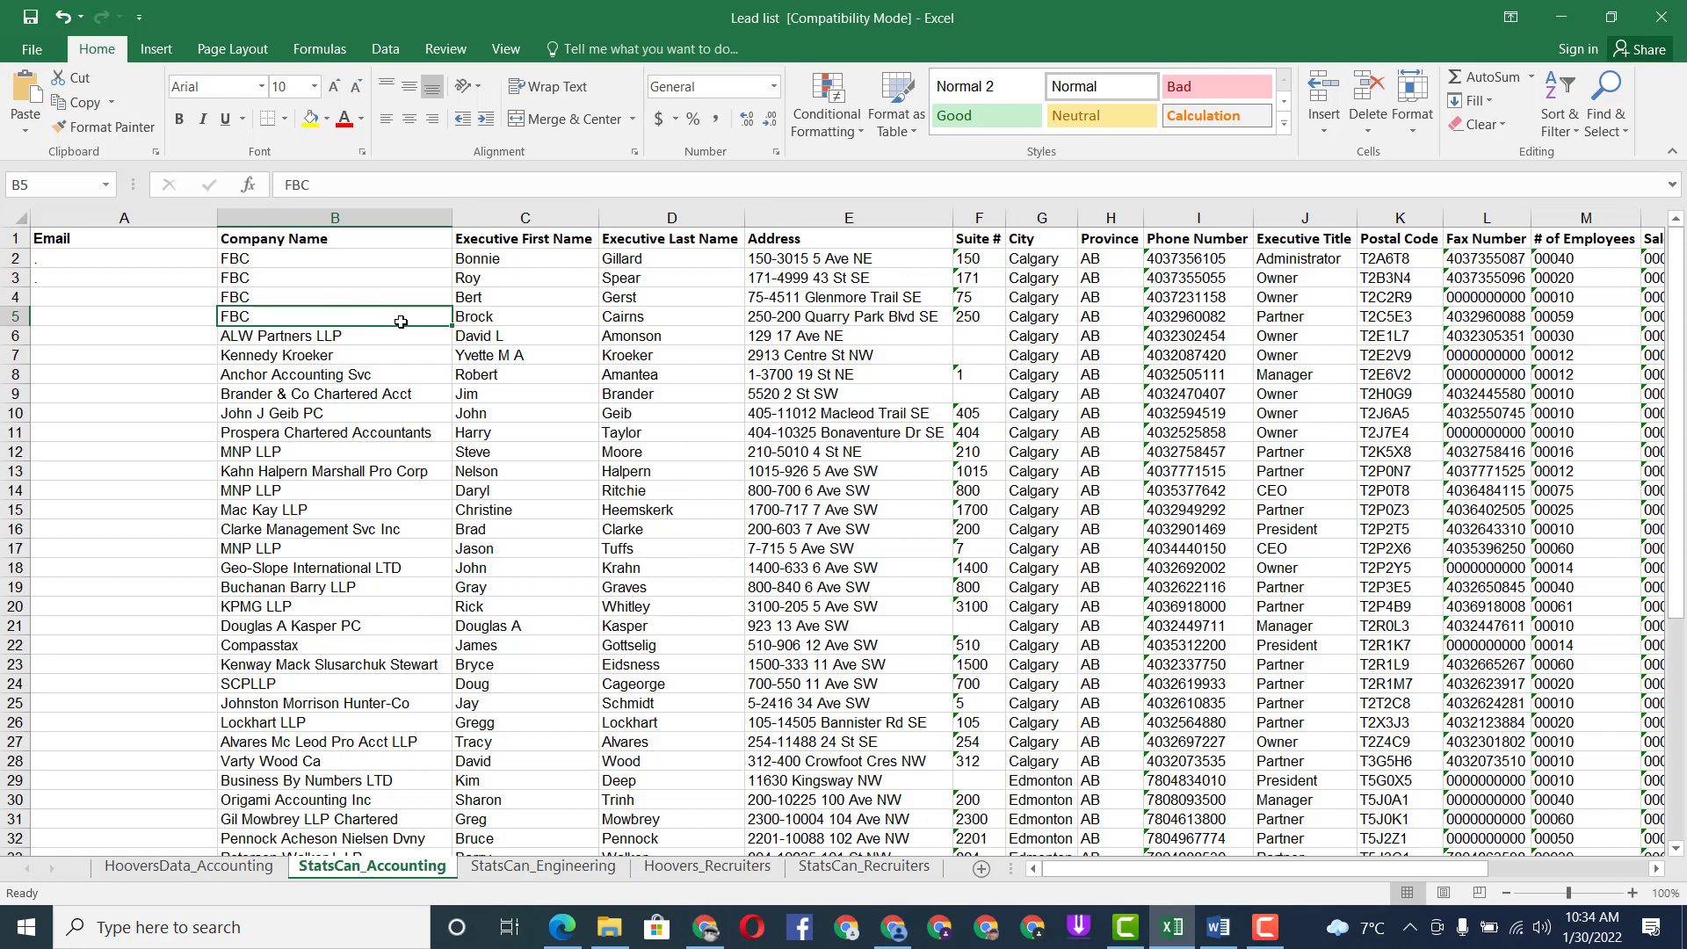
- Reselect B2 through E2 and copy the four contact cells together
click(251, 255)
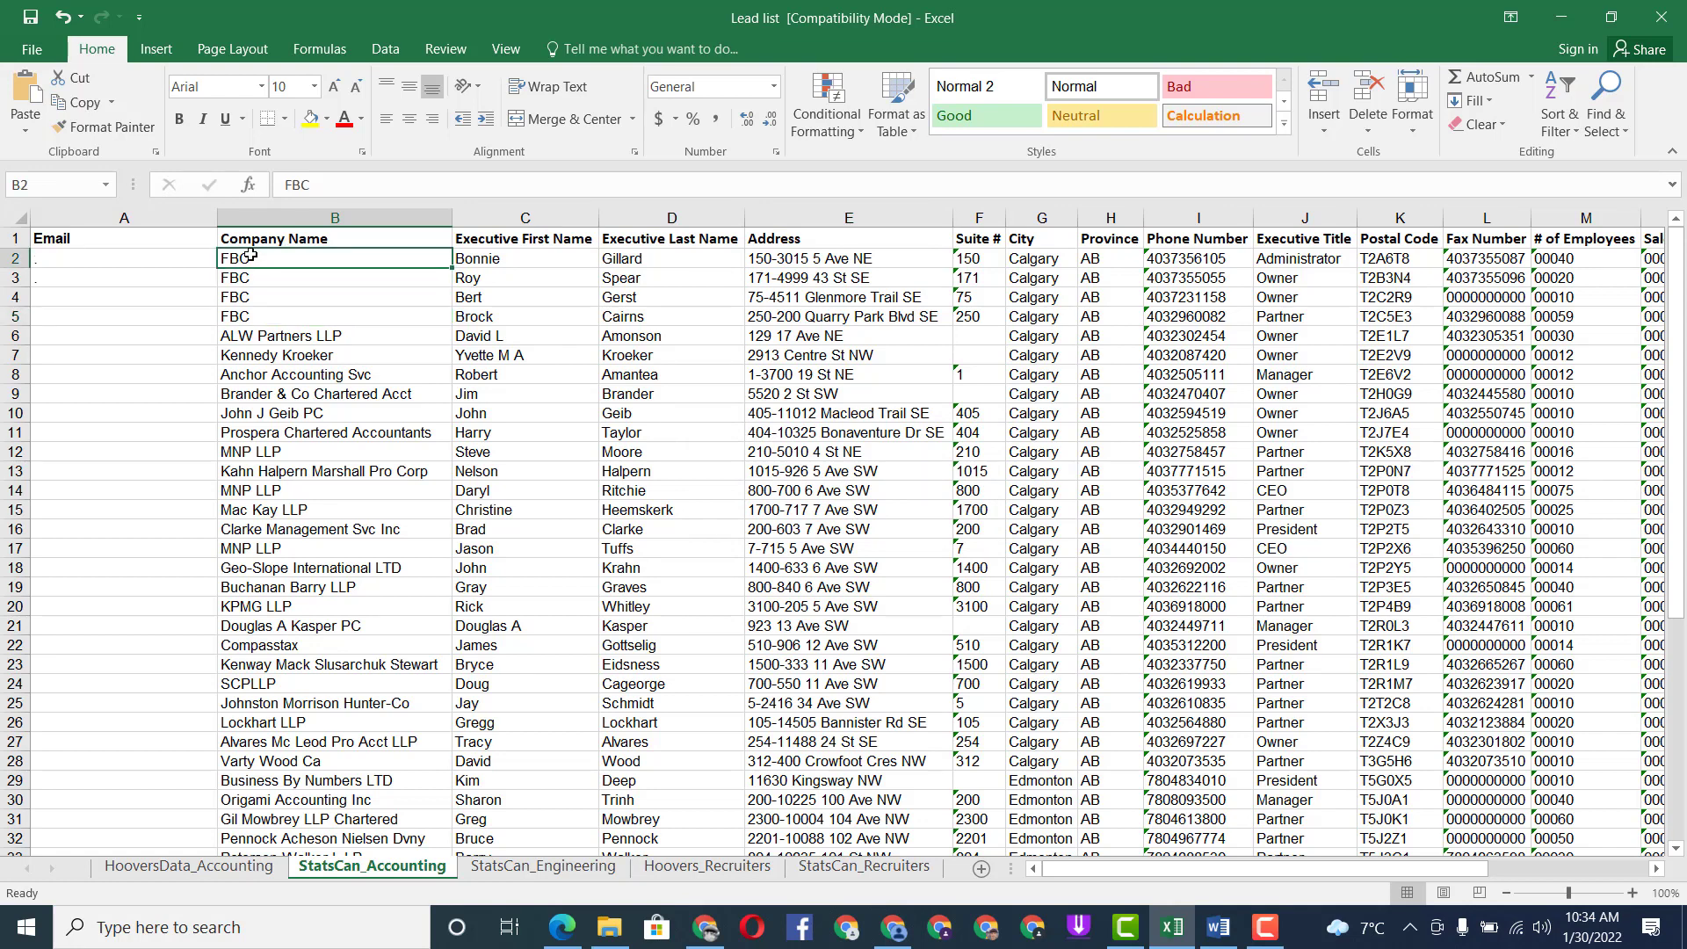
ctrl+click(473, 261)
ctrl+click(644, 260)
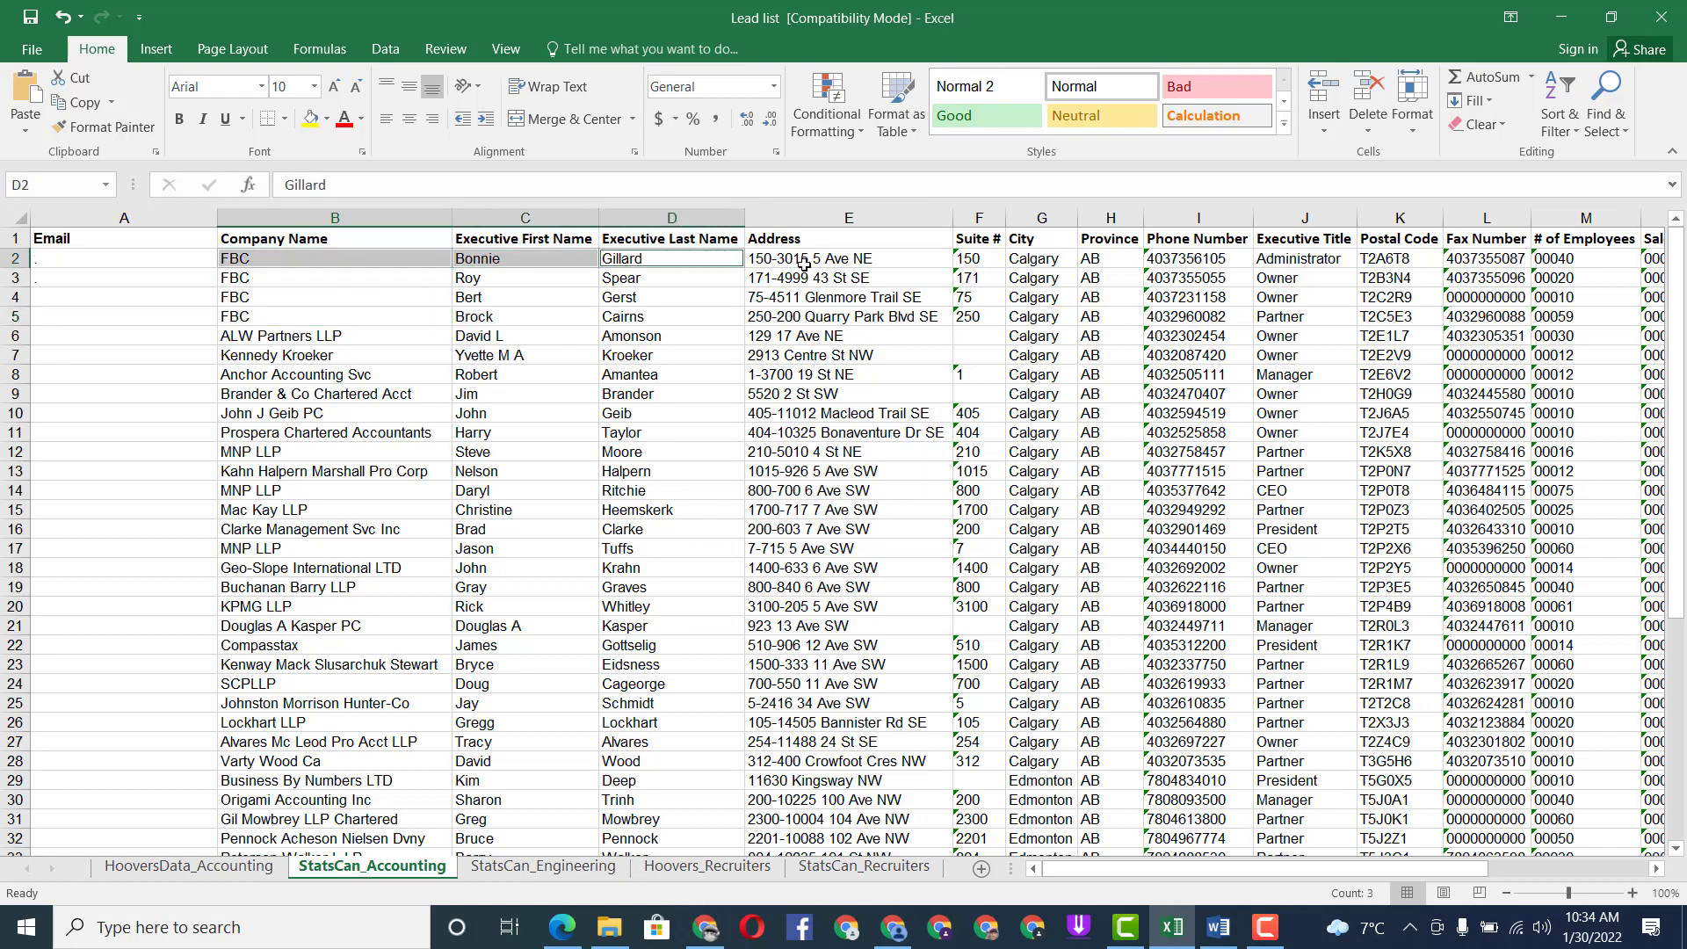
ctrl+click(803, 261)
right_click(803, 259)
click(835, 300)
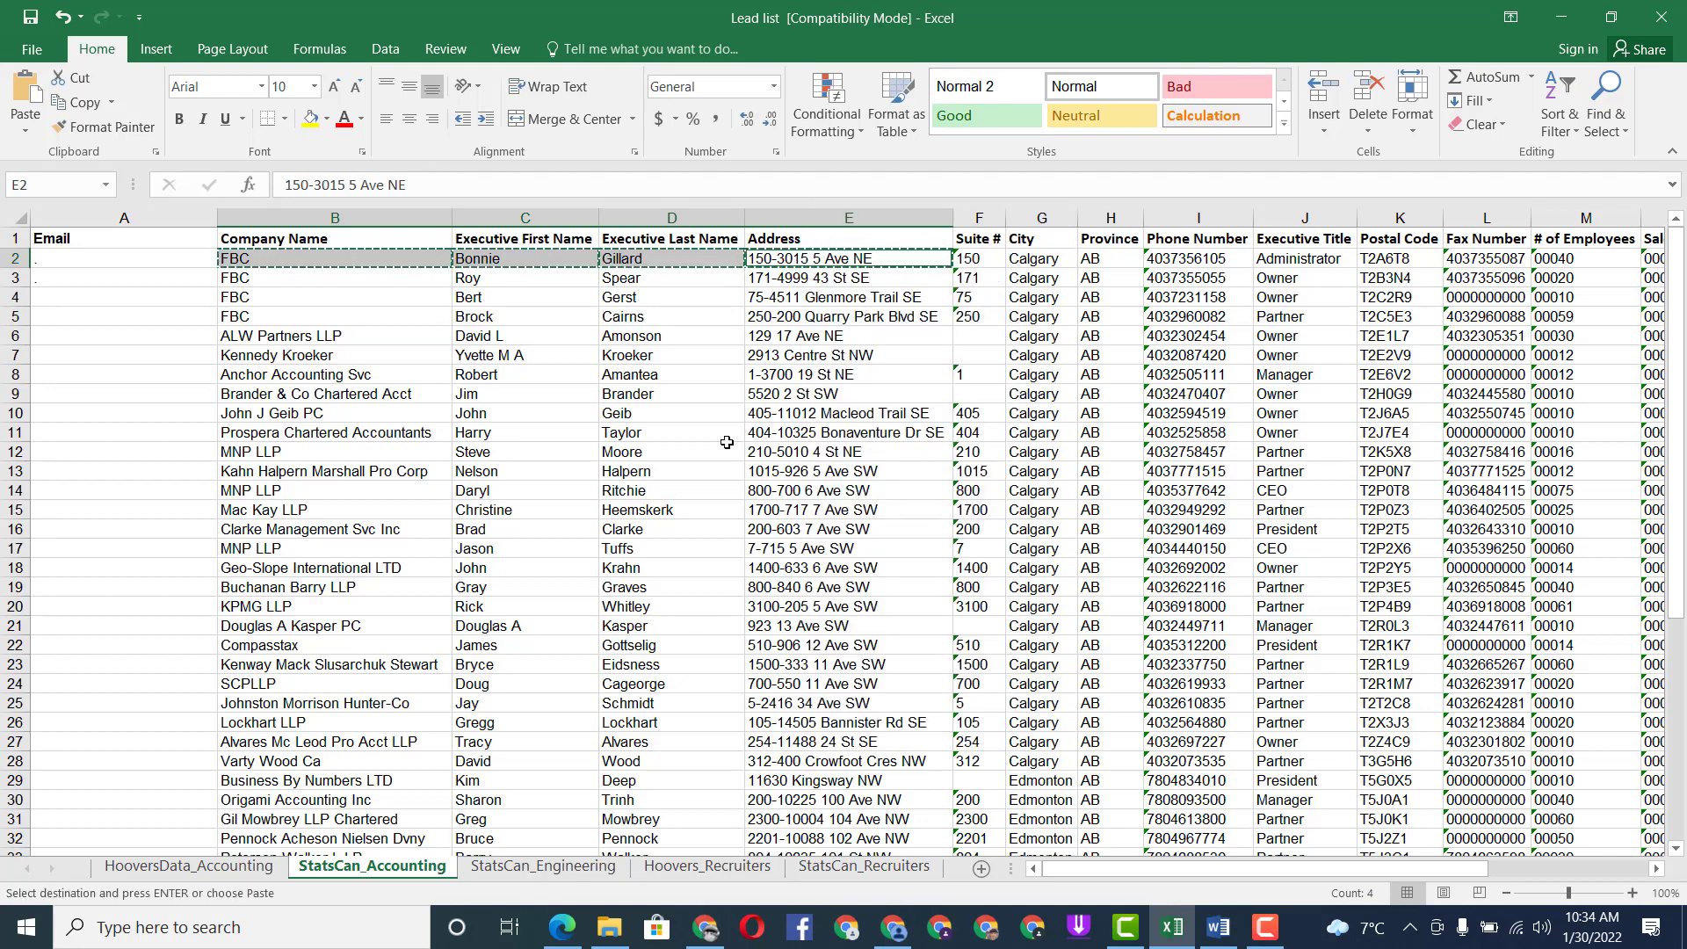
- Paste and search the copied FBC company, contact name and address in Google
click(707, 925)
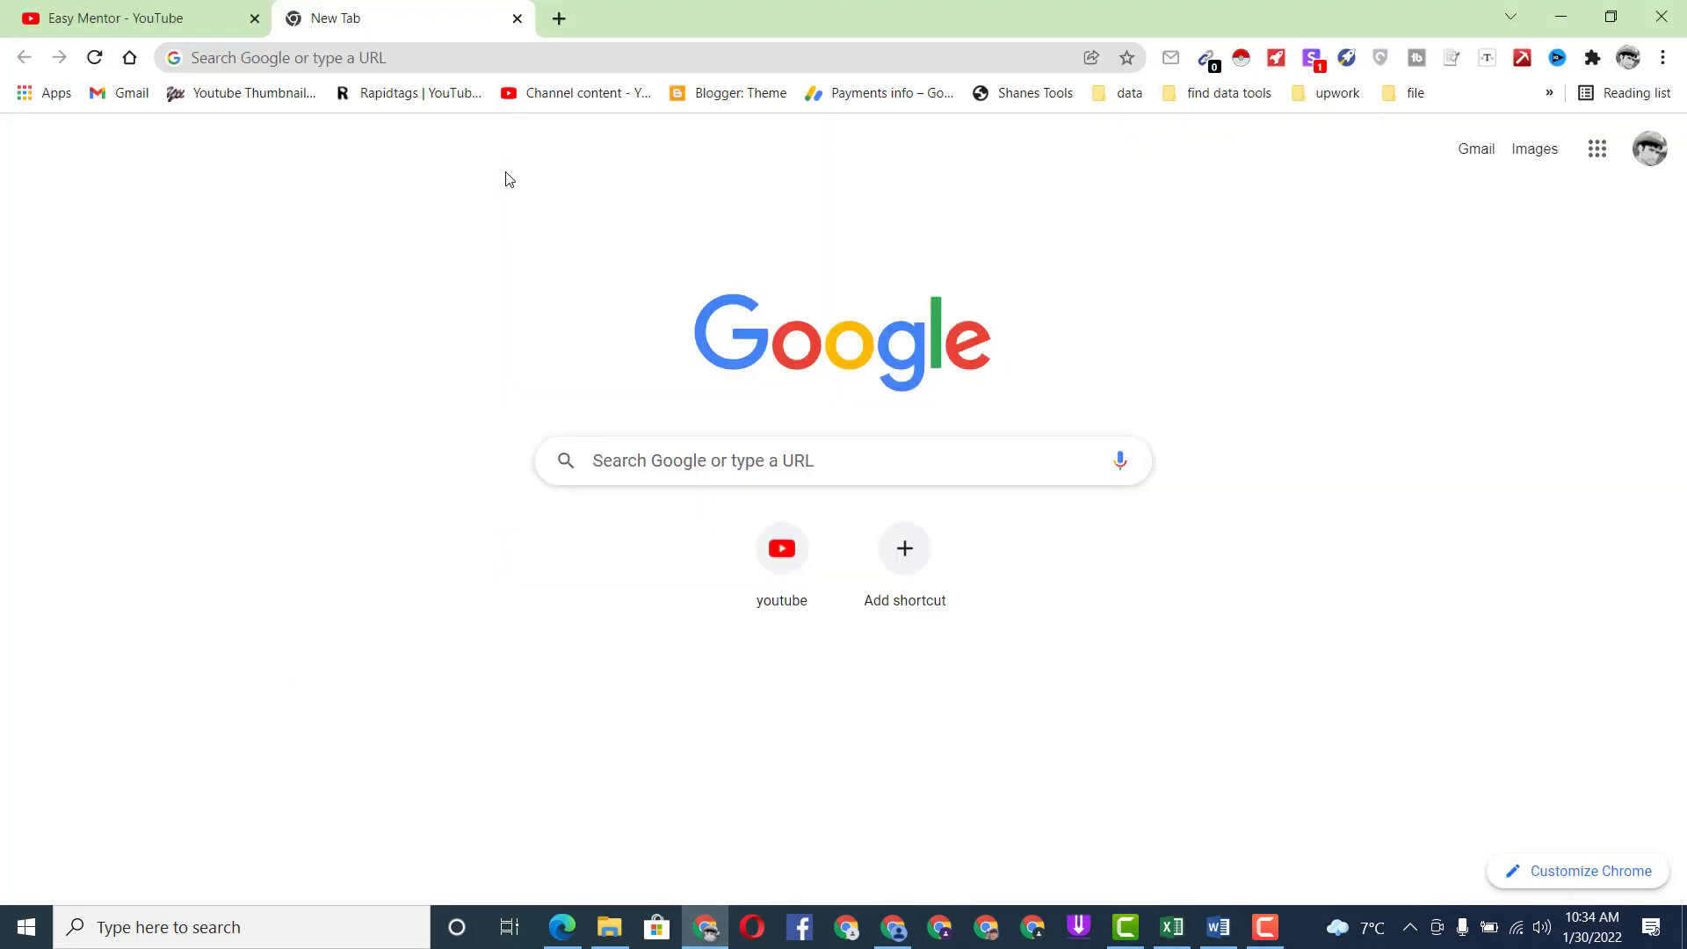
click(349, 59)
right_click(350, 58)
click(456, 229)
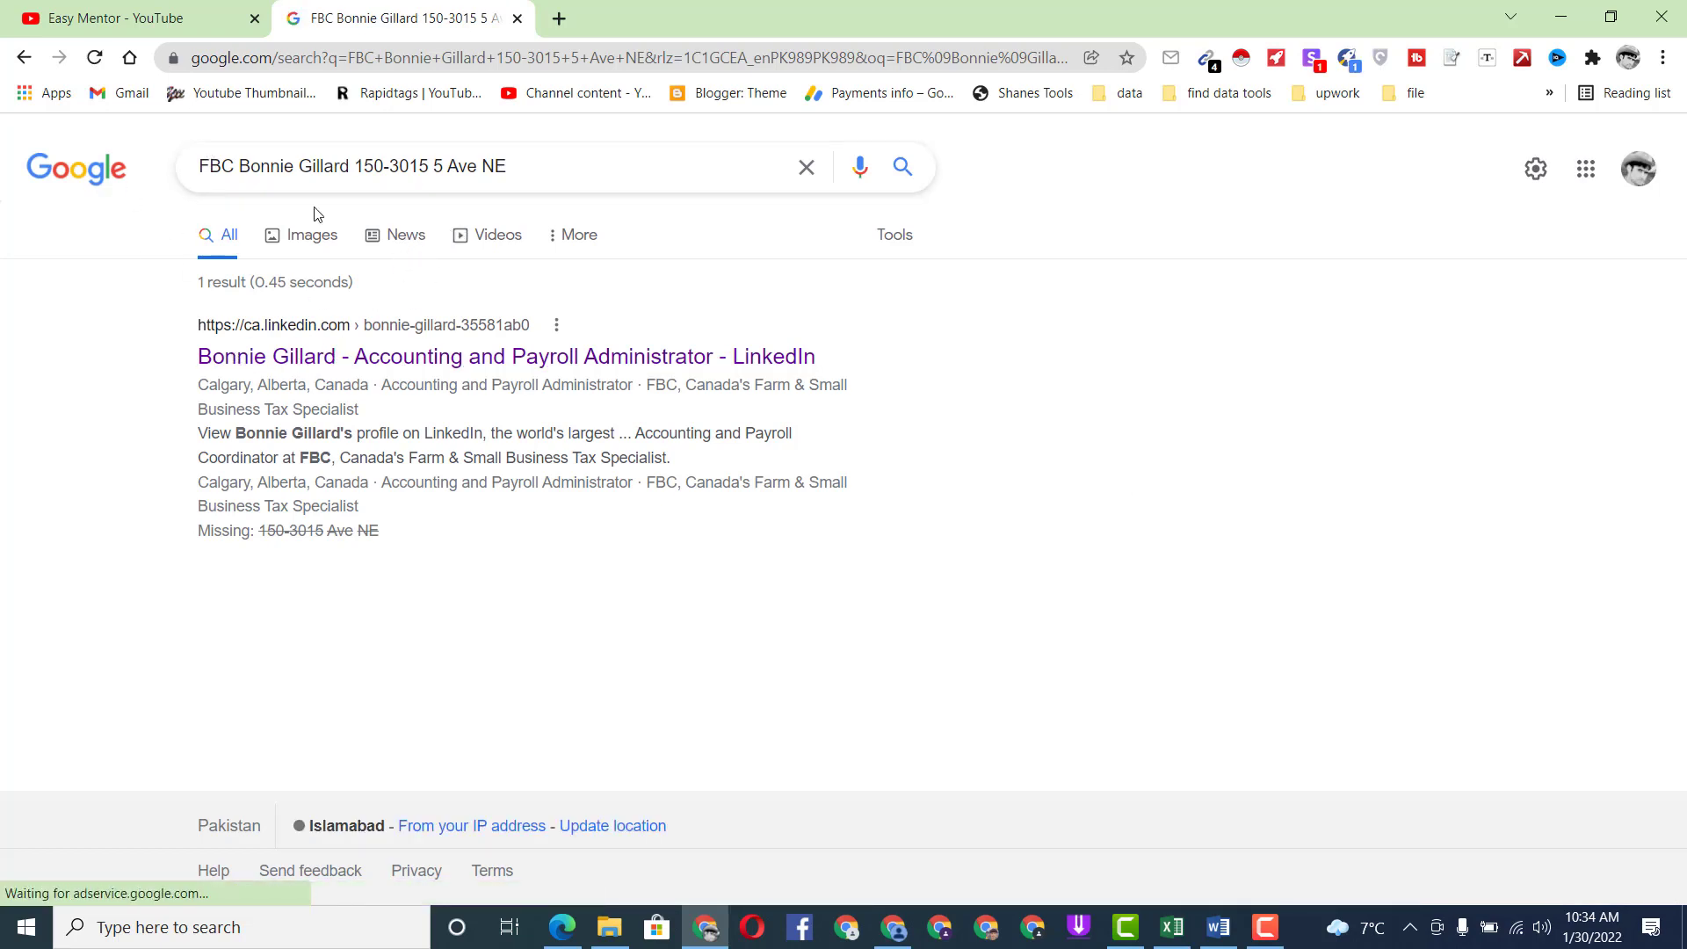
- Open the FBC contact's LinkedIn profile from the result, then return to the Lead list workbook
click(449, 366)
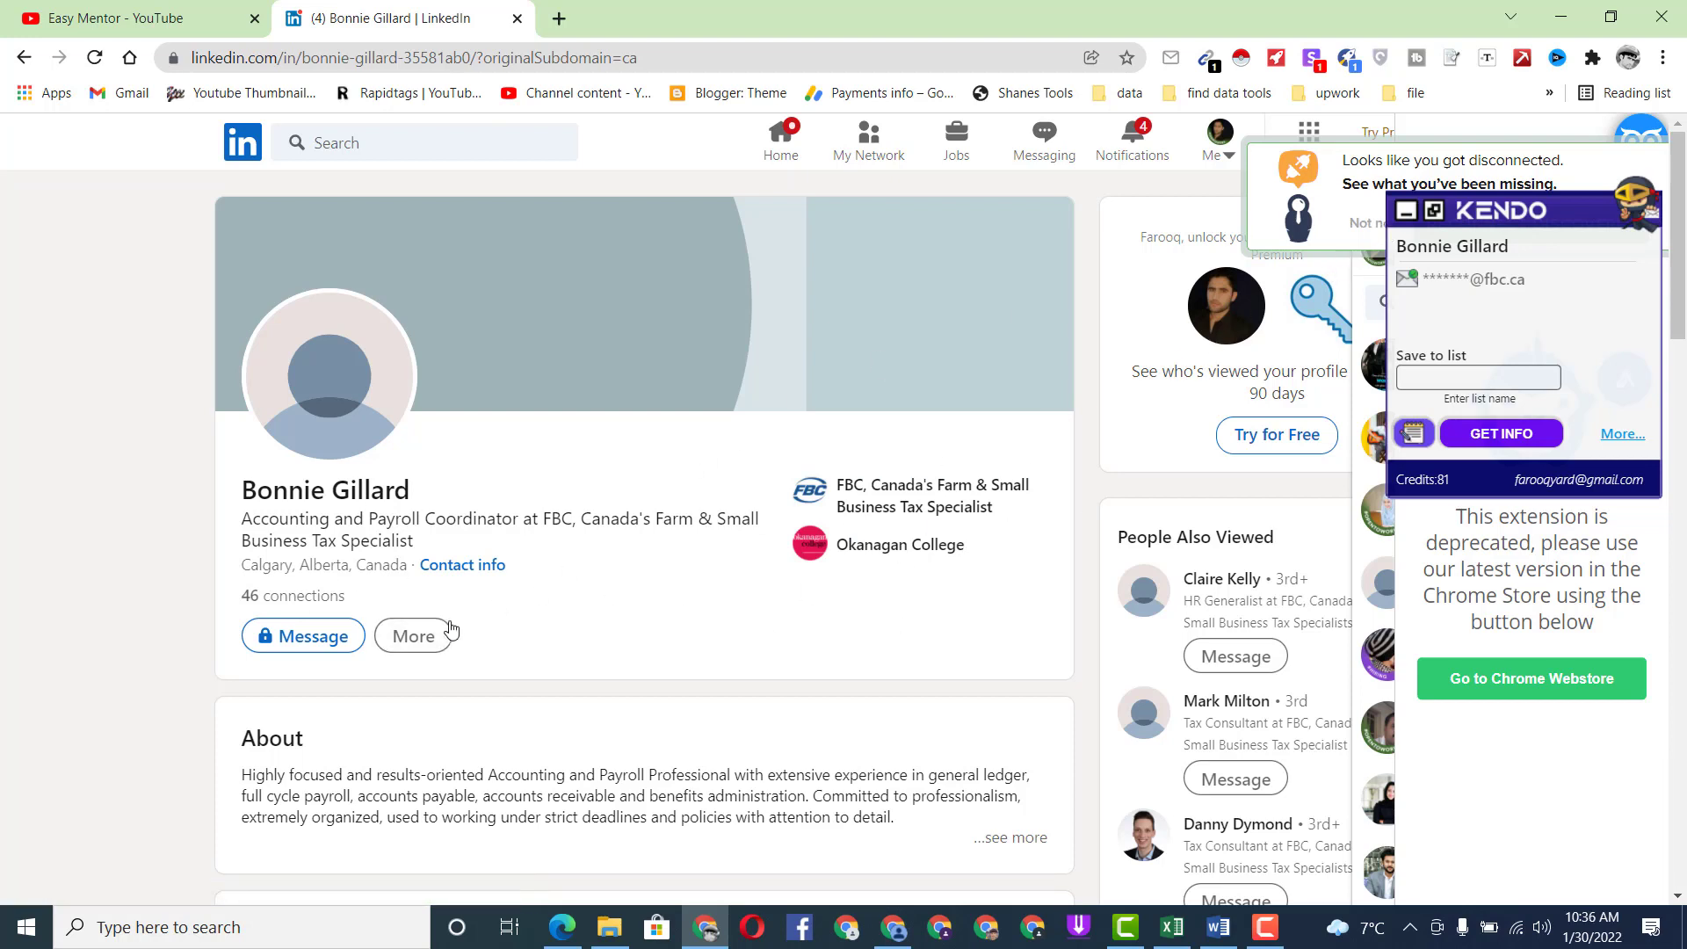
click(1183, 930)
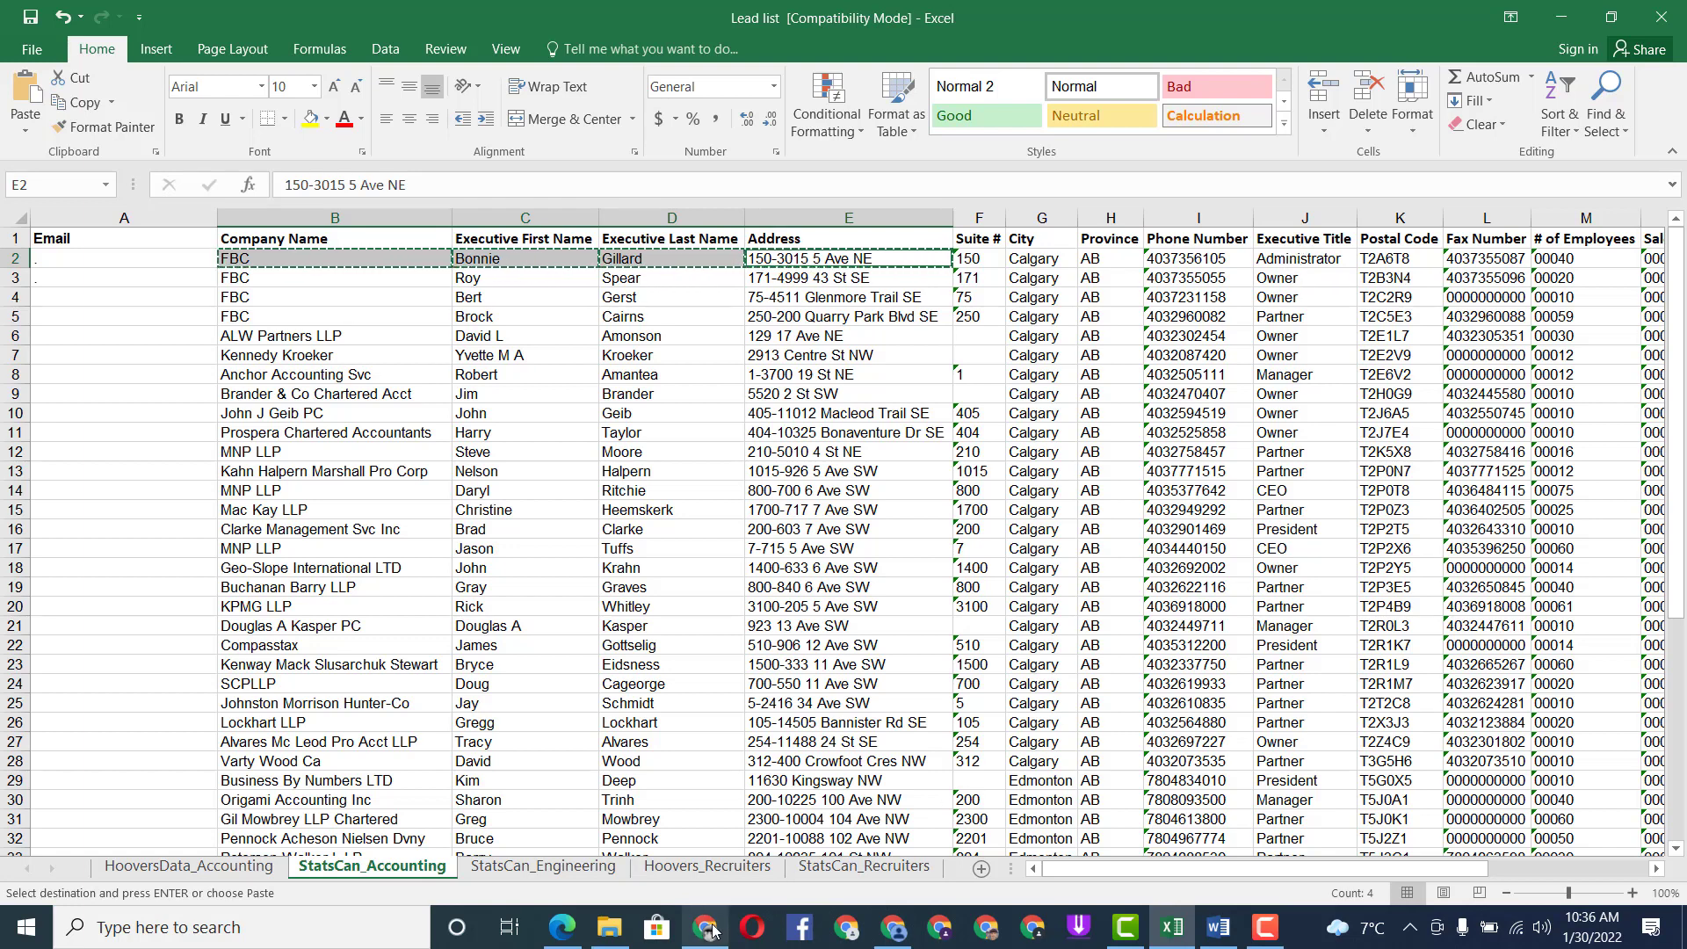
- Use Kendo's GET INFO to reveal the contact's full fbc.ca e-mail and copy it
click(705, 928)
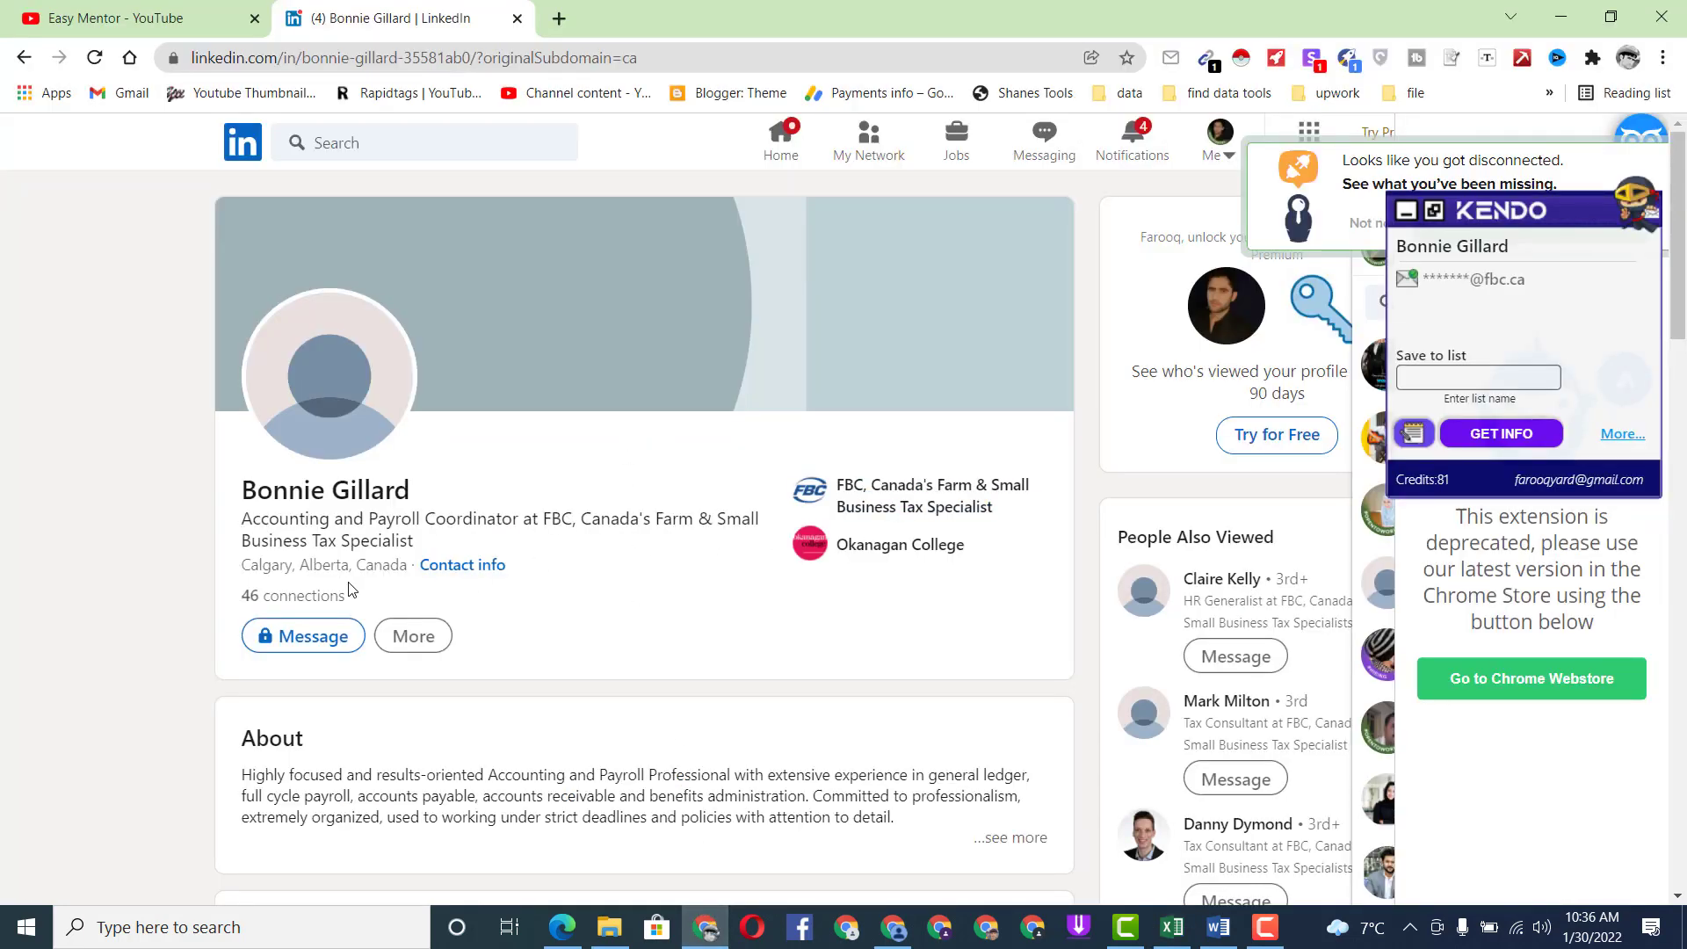
drag(1667, 312, 1683, 447)
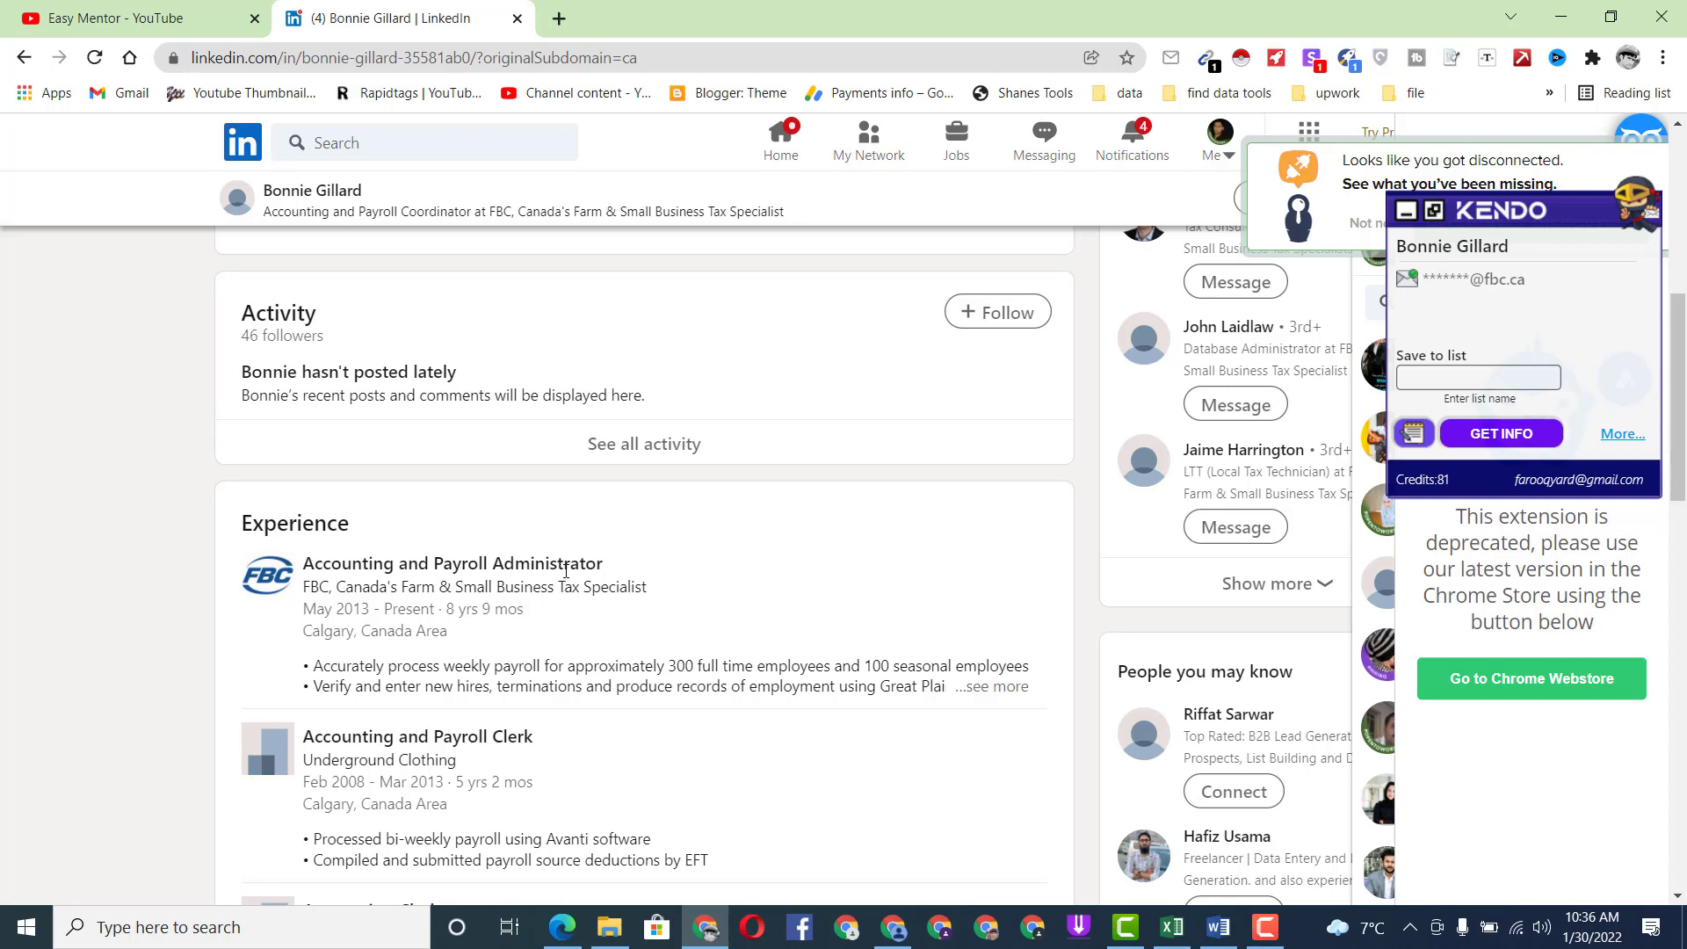
drag(1683, 350, 1683, 189)
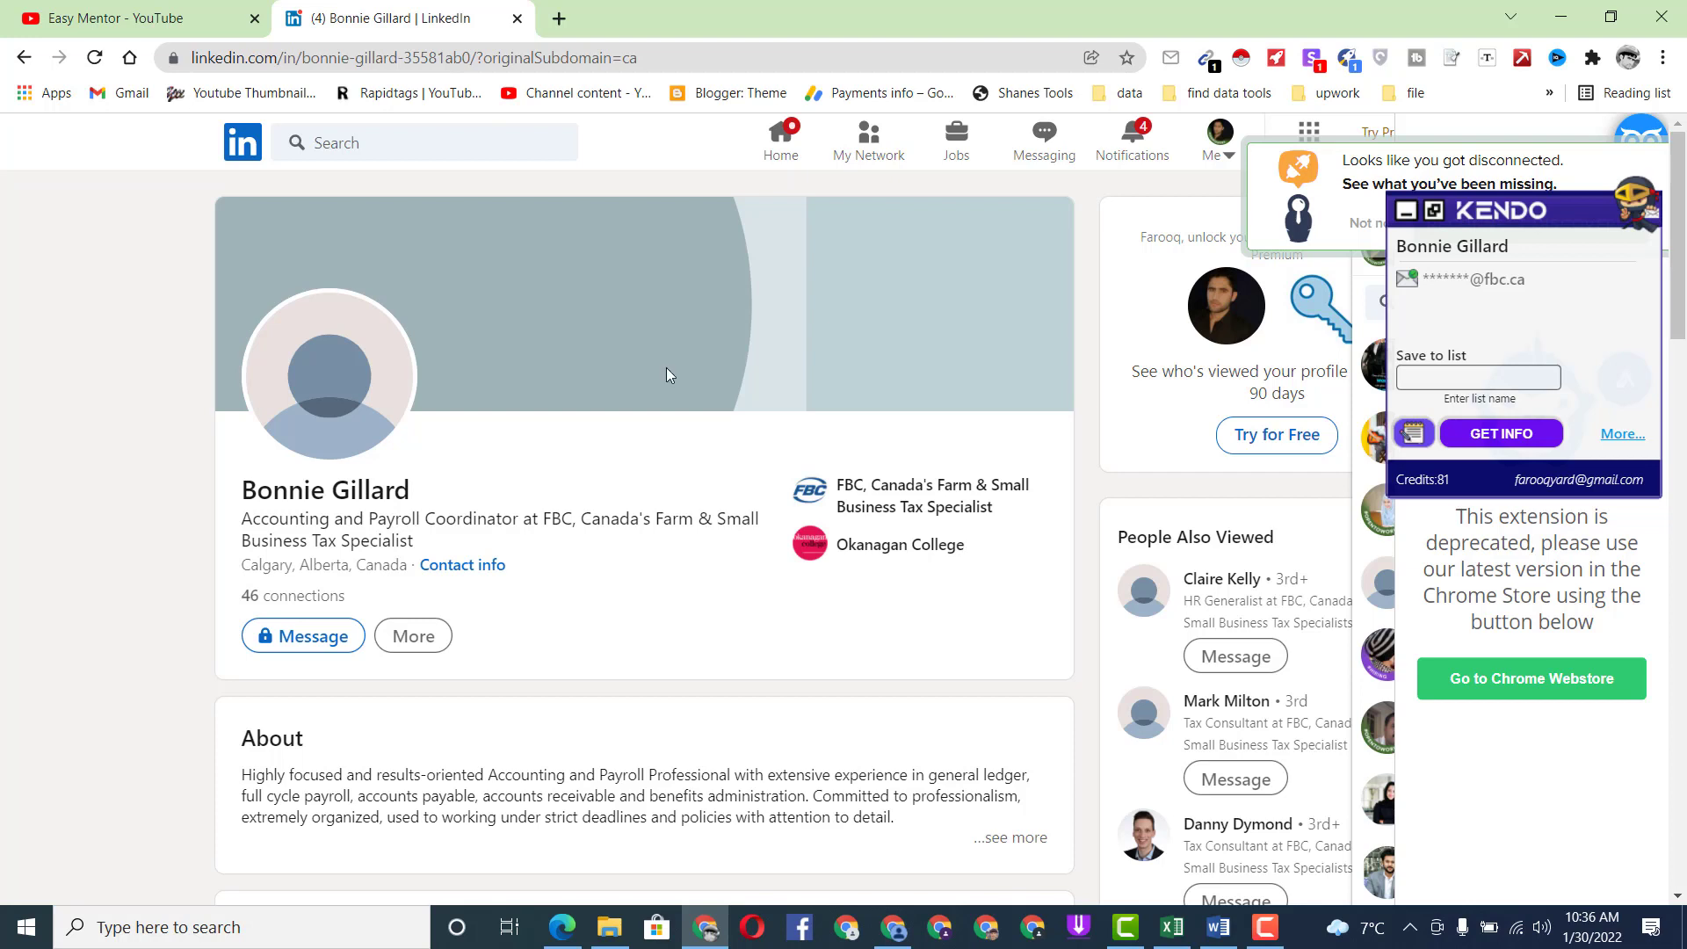
click(1491, 434)
click(1468, 280)
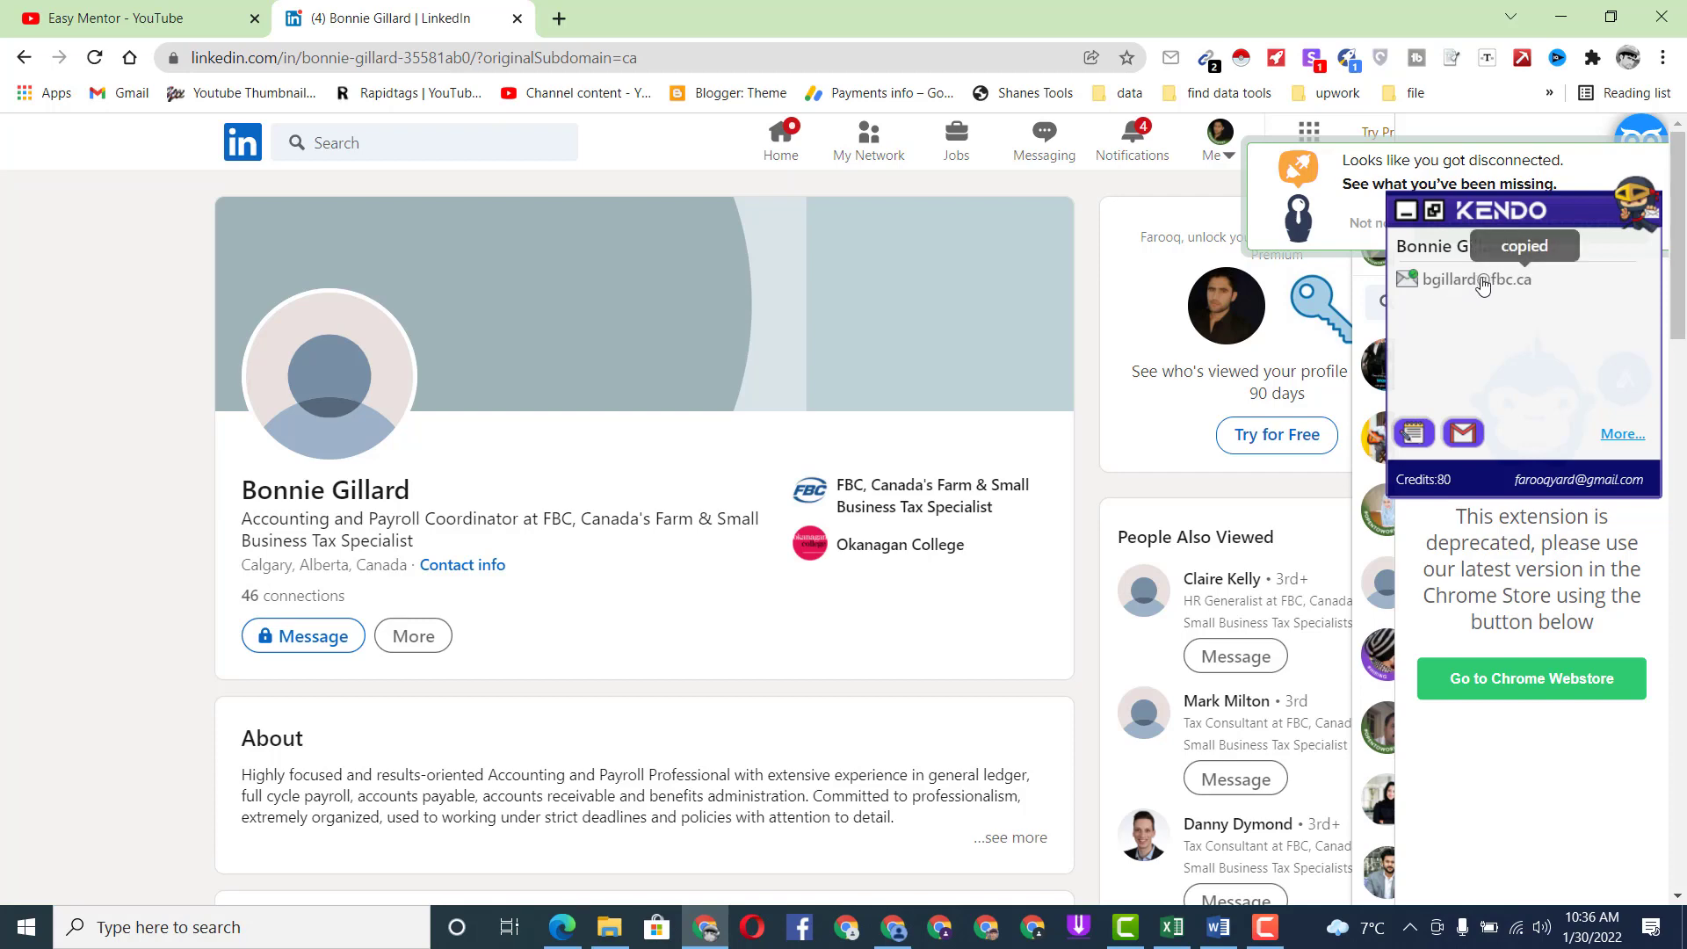
- Paste the first contact's fbc.ca e-mail into cell A2 of the lead list
click(1167, 941)
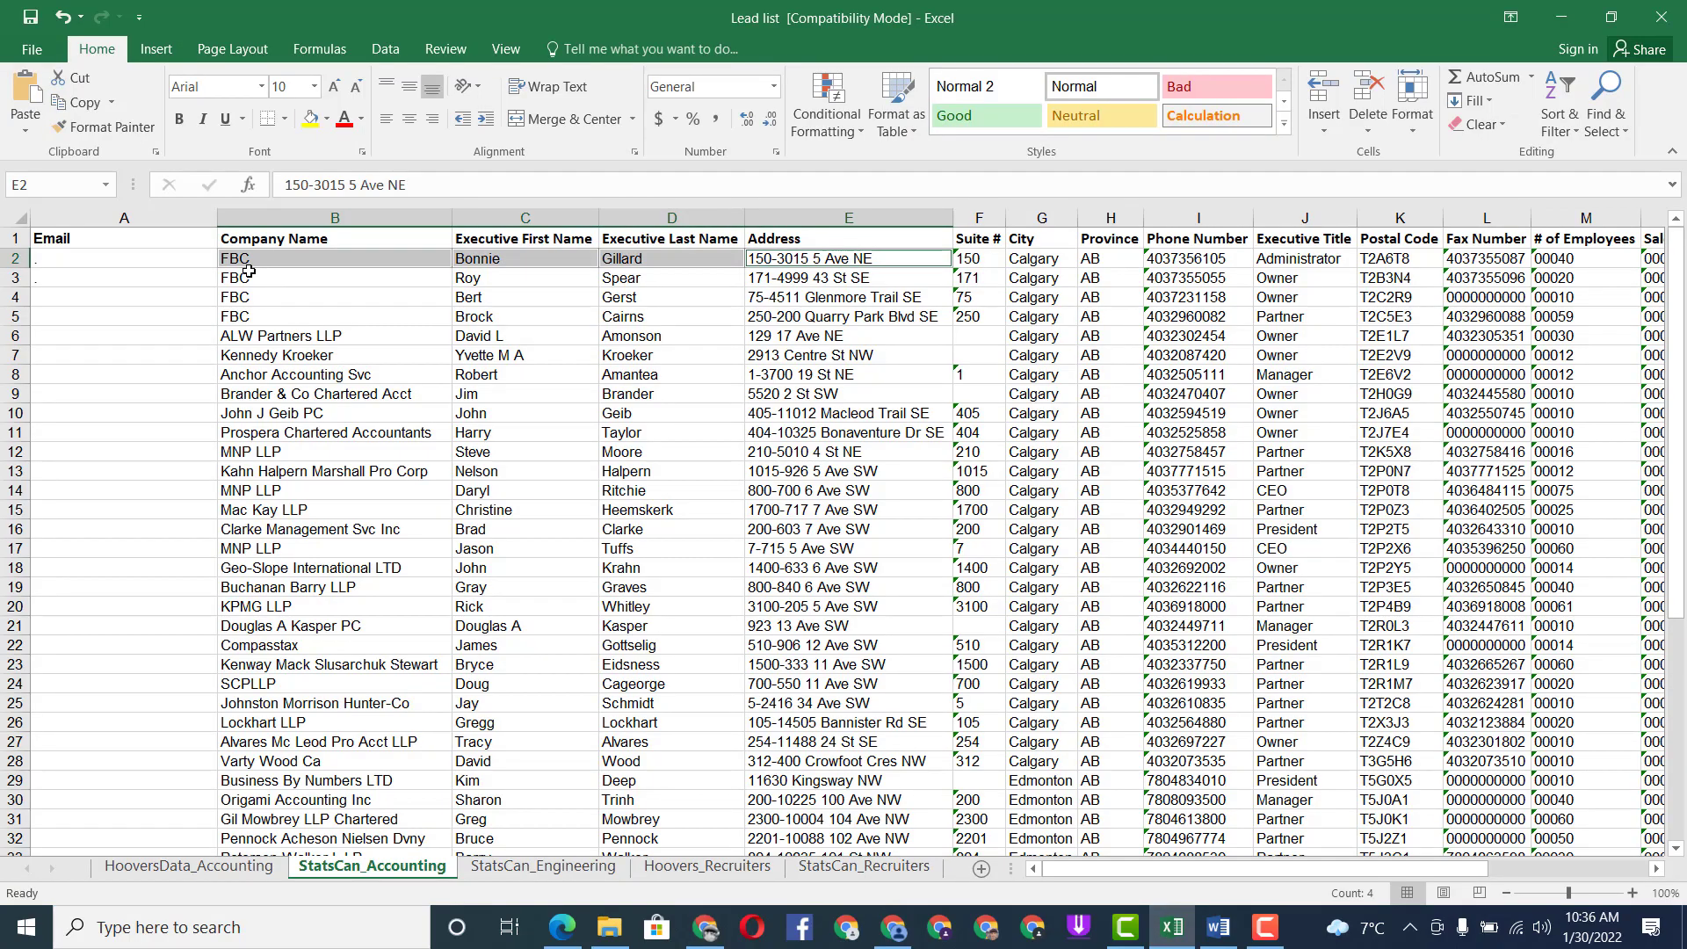
double_click(87, 259)
right_click(87, 259)
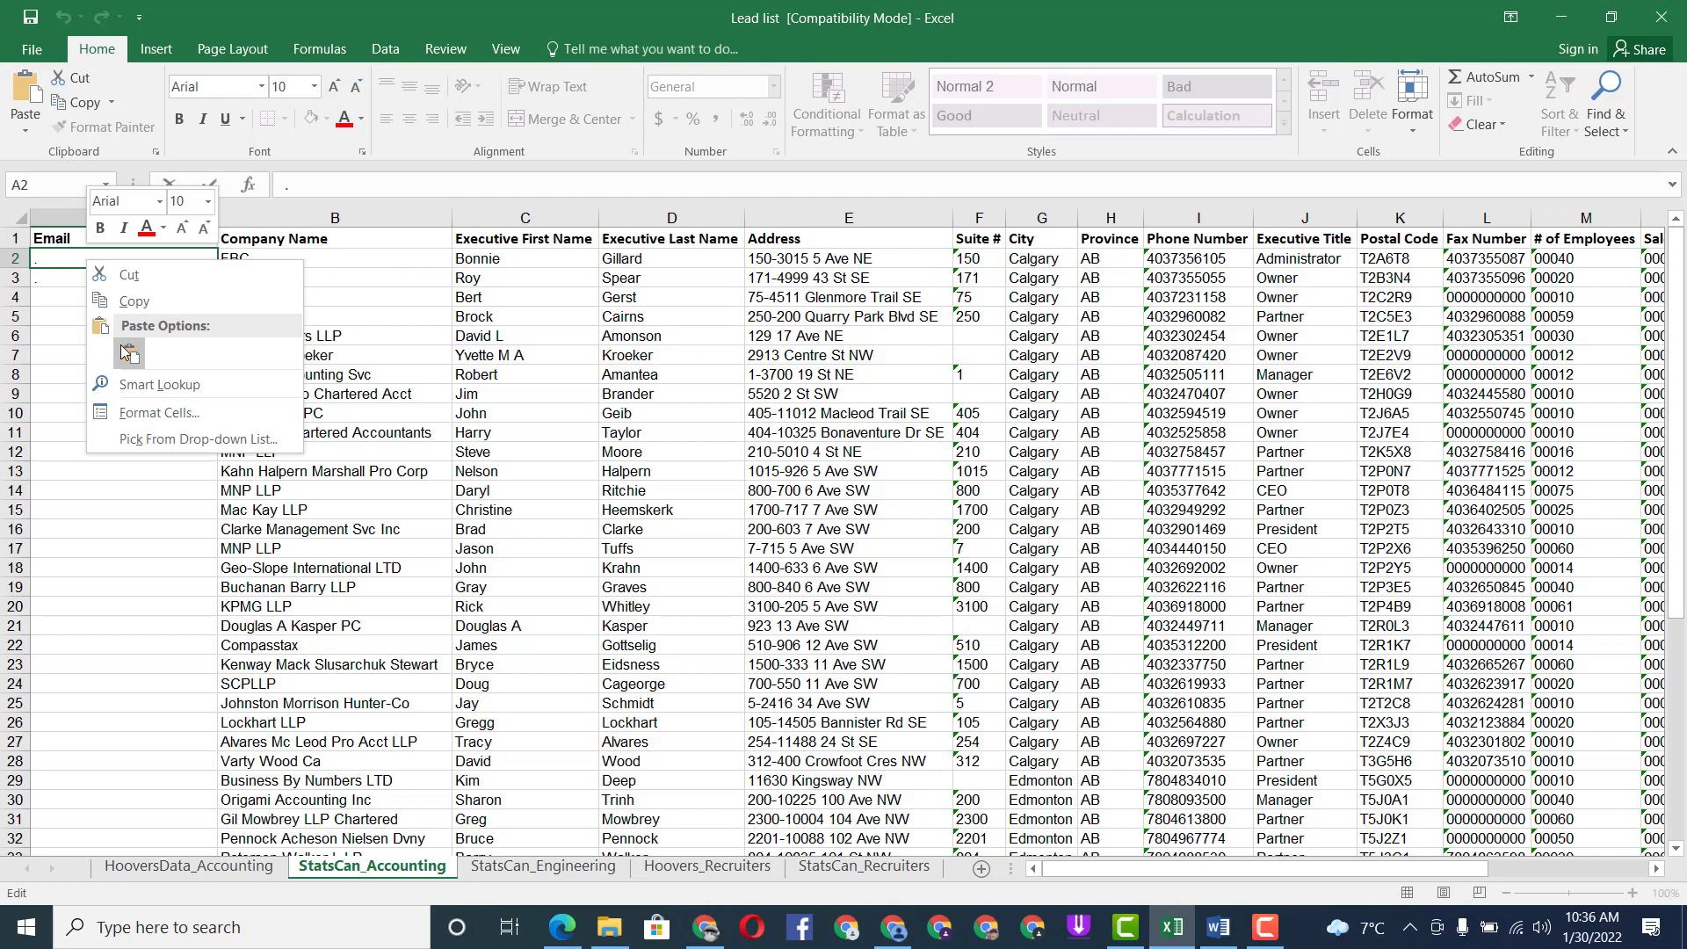
click(128, 351)
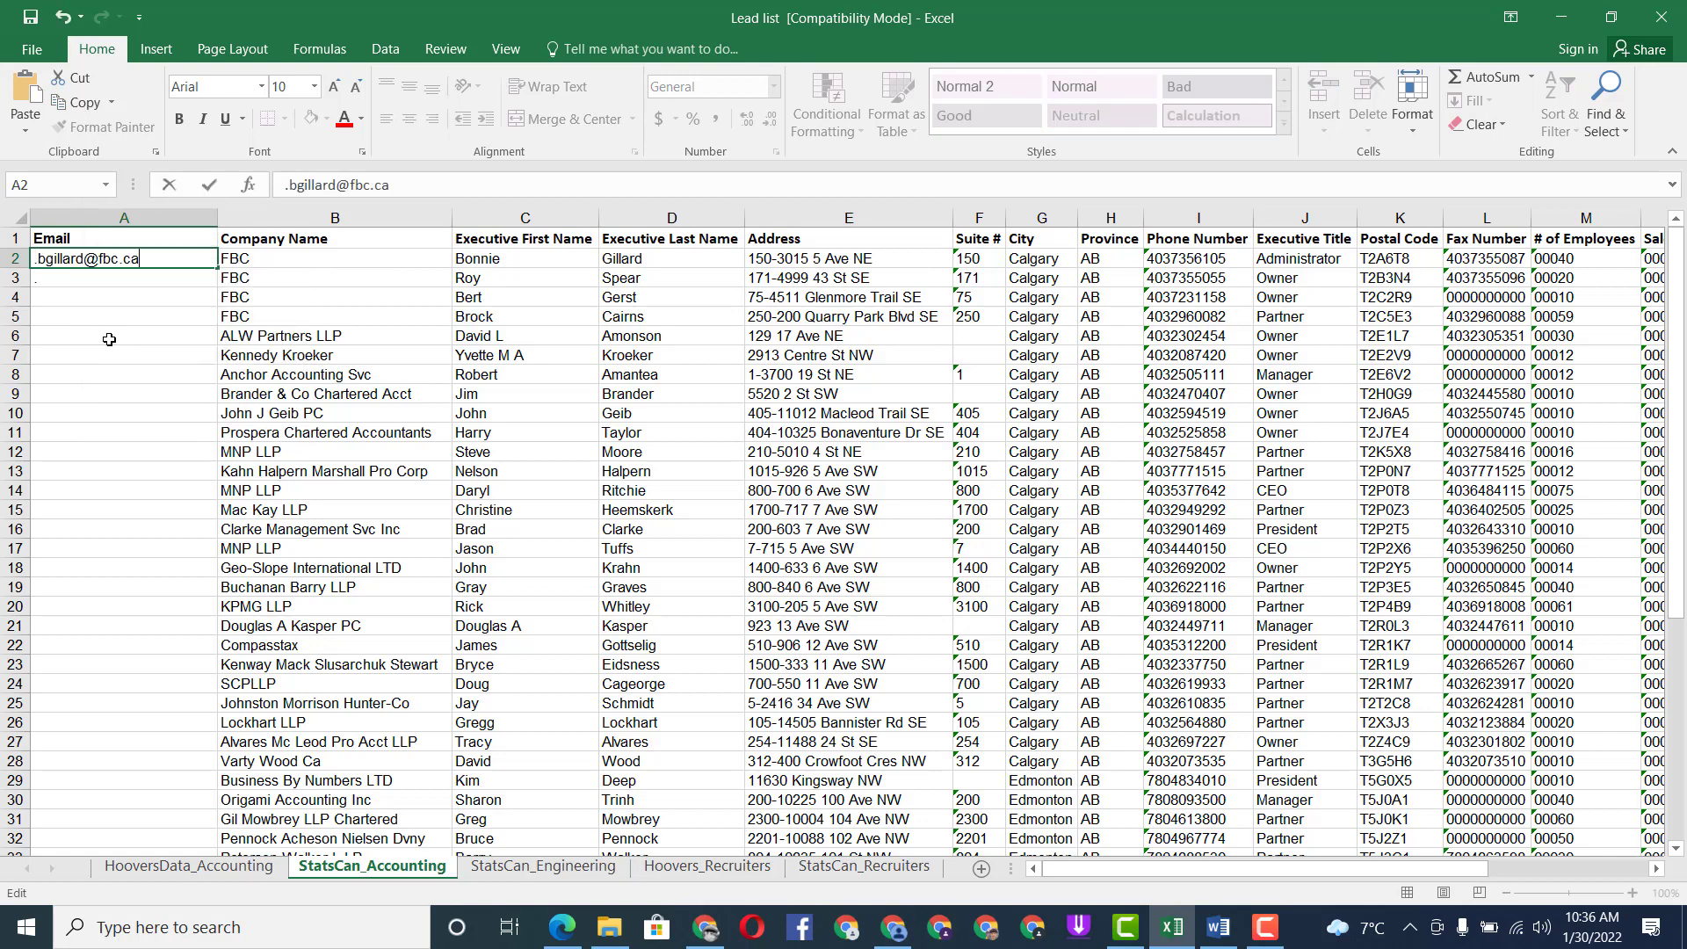
- Copy row 3's company, first name, last name and address (B3:E3)
click(235, 282)
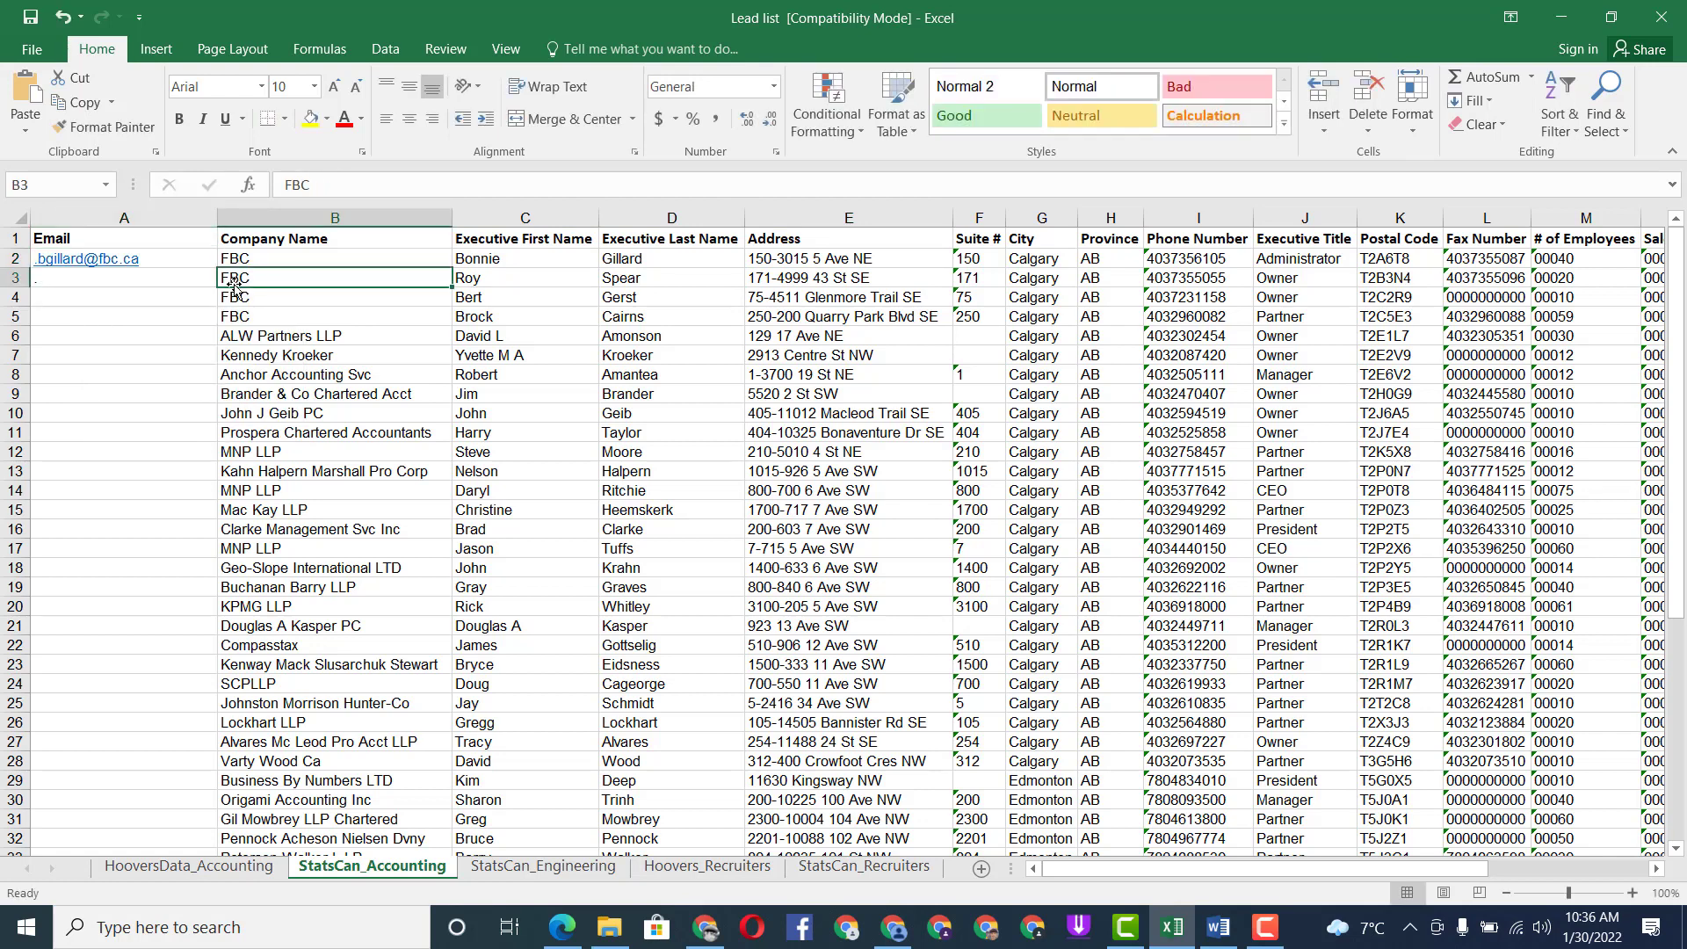
ctrl+click(473, 281)
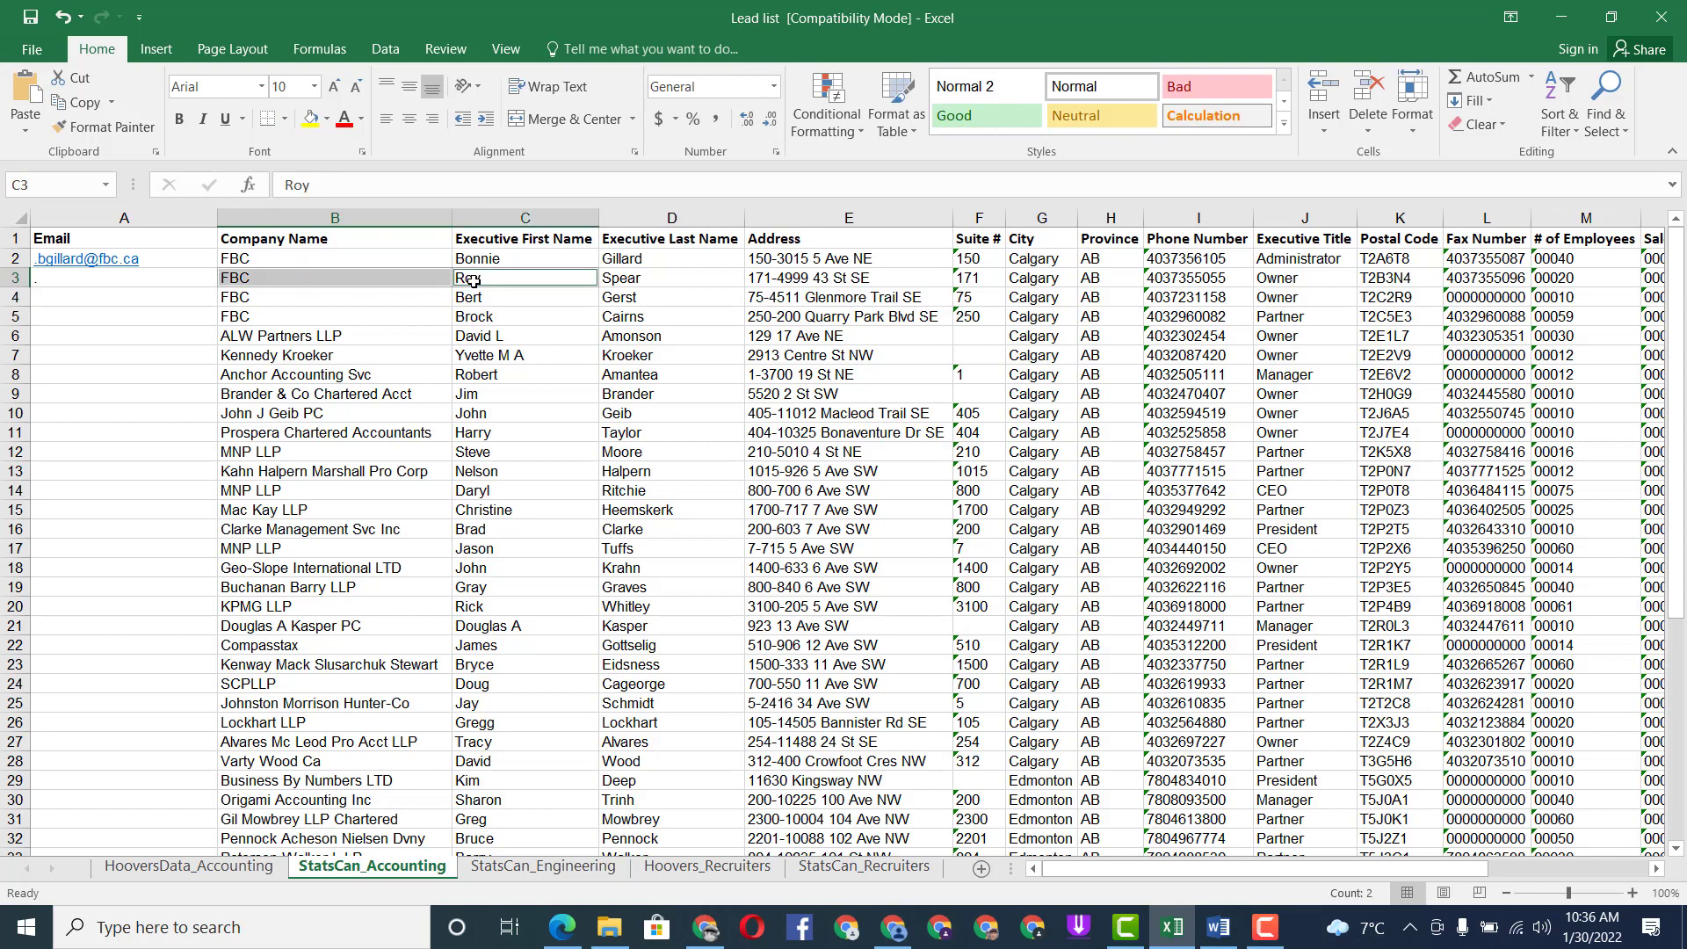
ctrl+click(649, 279)
ctrl+click(791, 279)
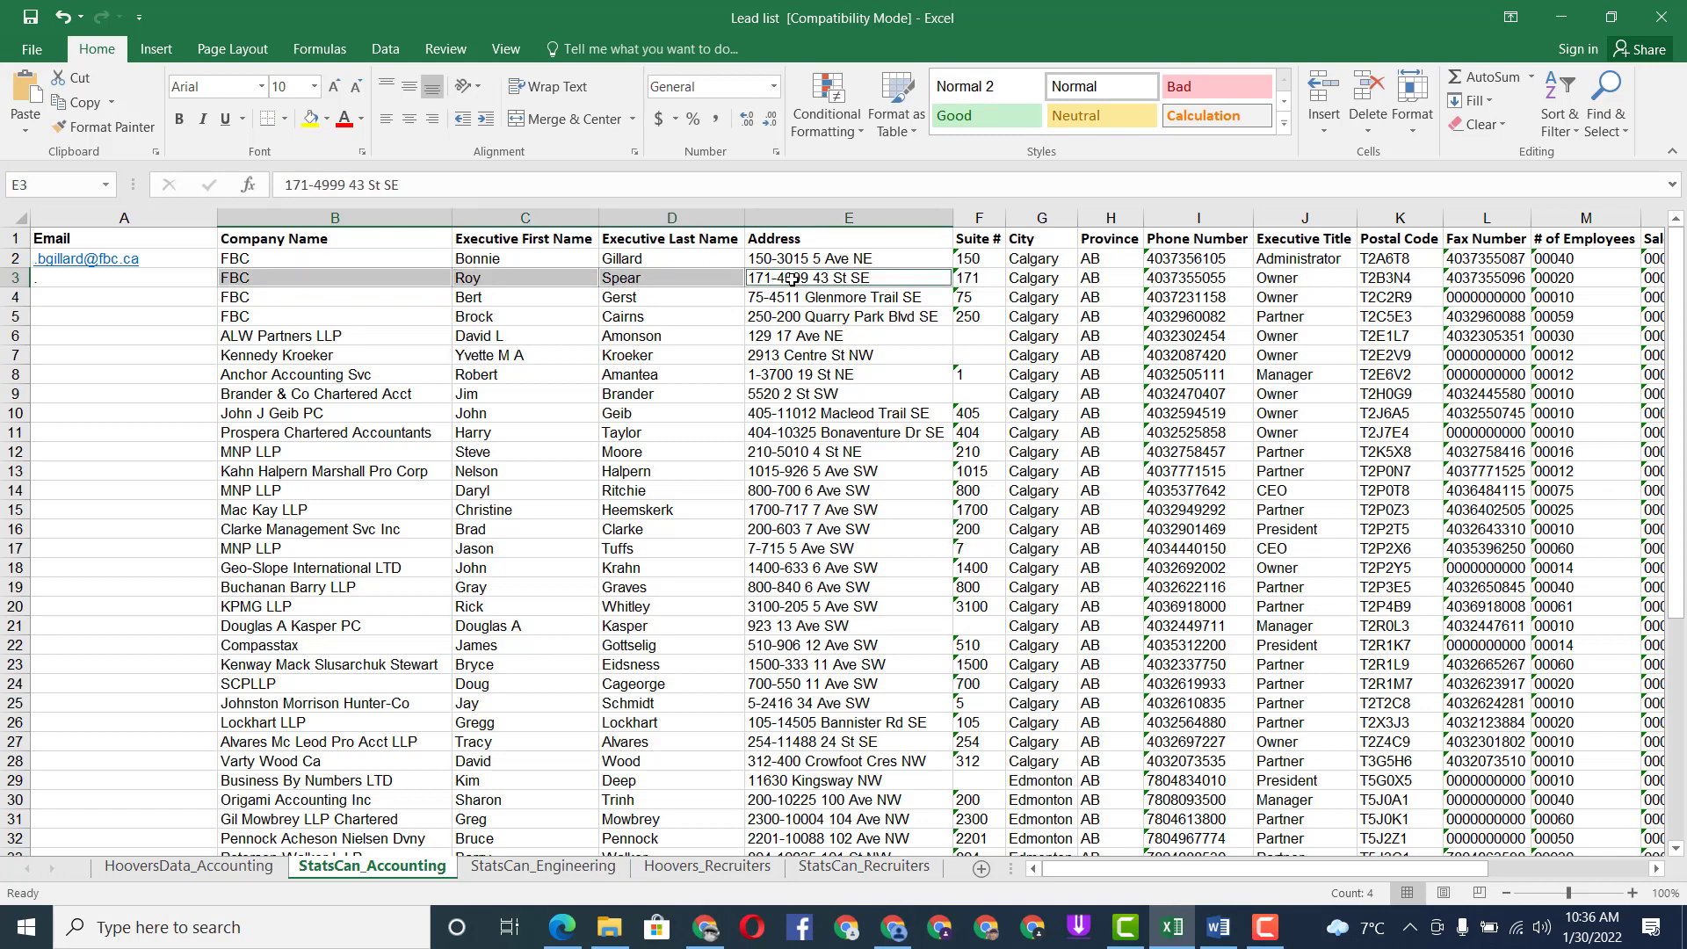
right_click(791, 280)
click(844, 313)
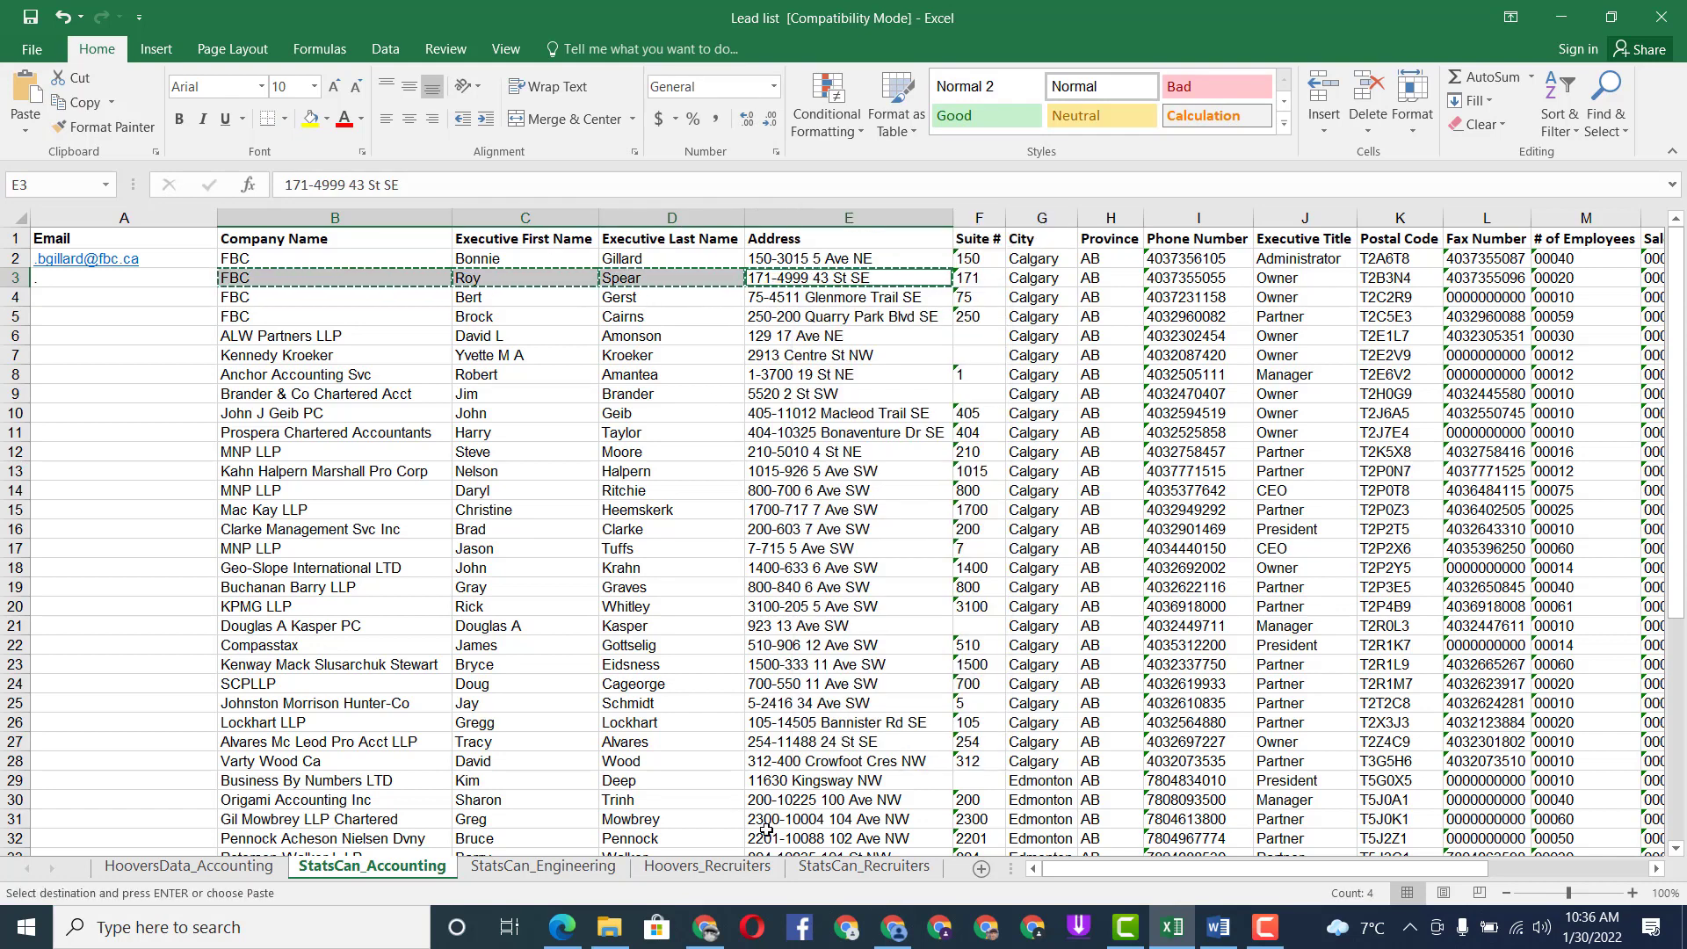
click(706, 927)
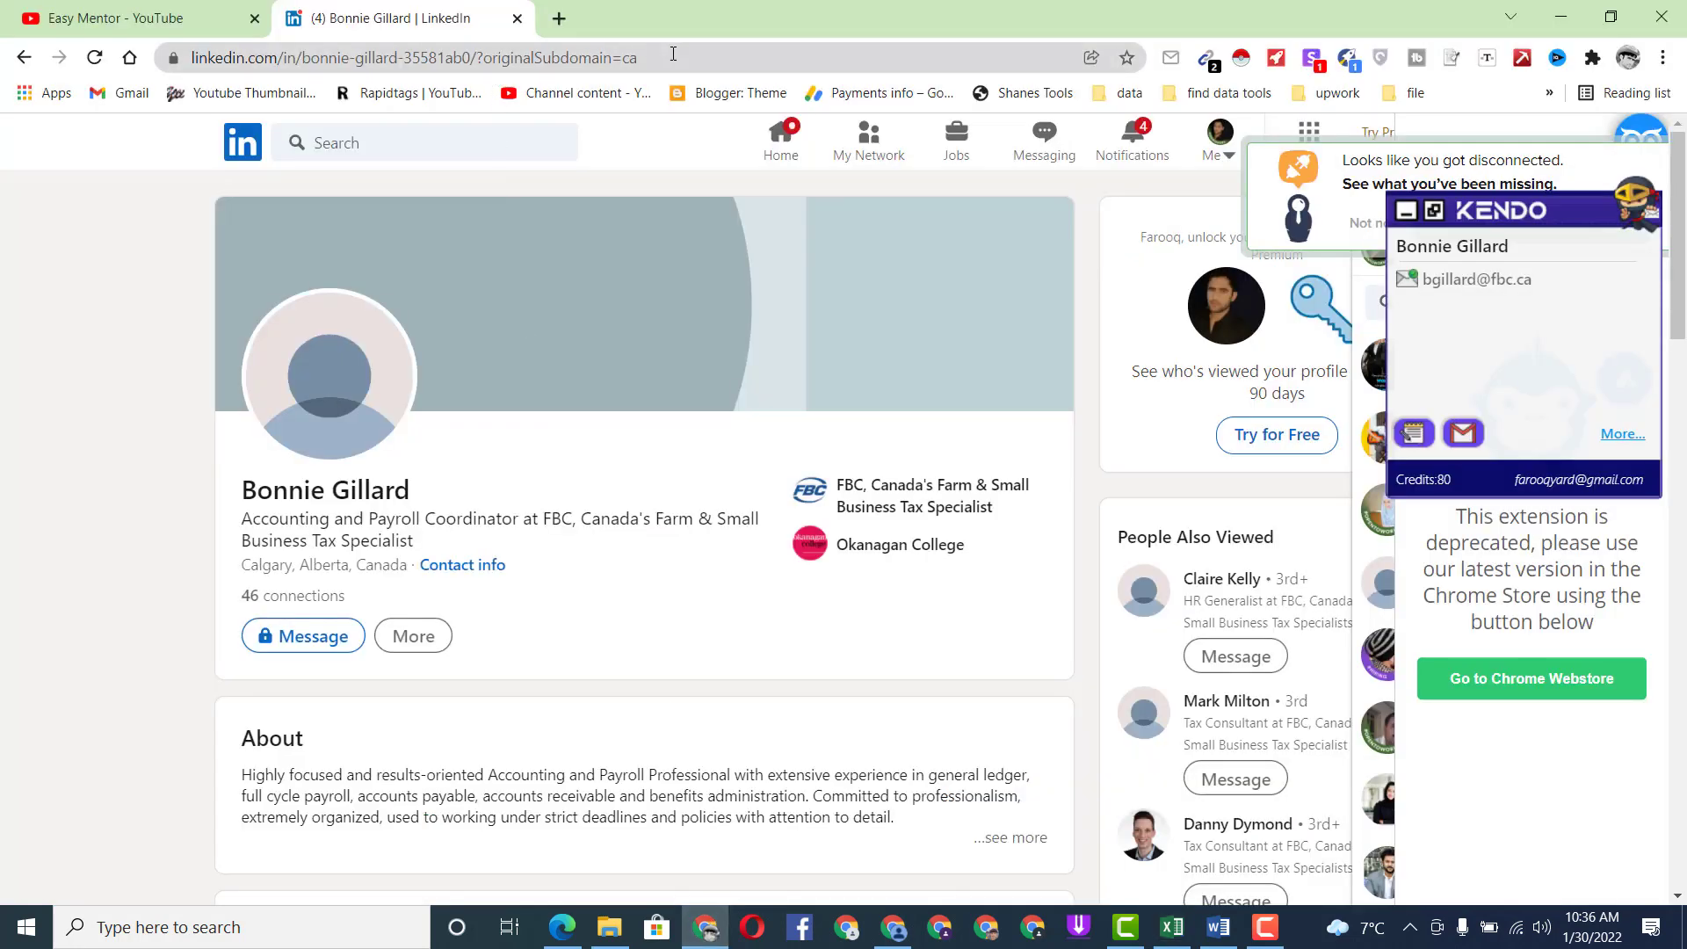
- Google the second FBC contact's copied details and open their LinkedIn profile from the result
right_click(673, 54)
click(761, 221)
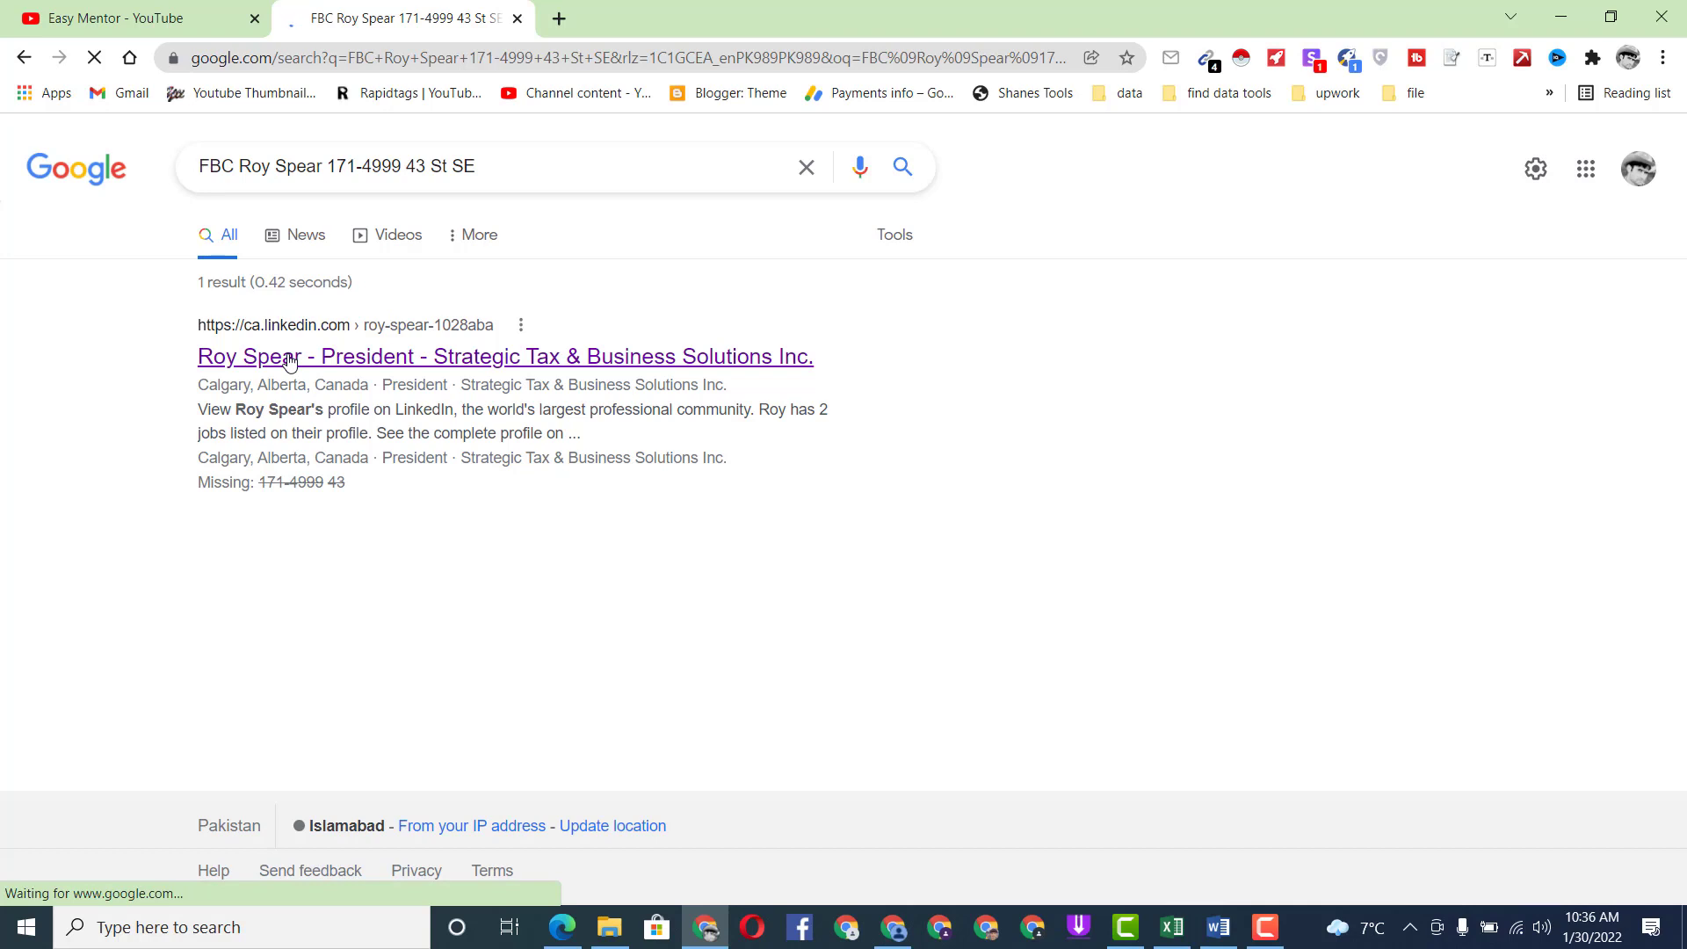
click(290, 359)
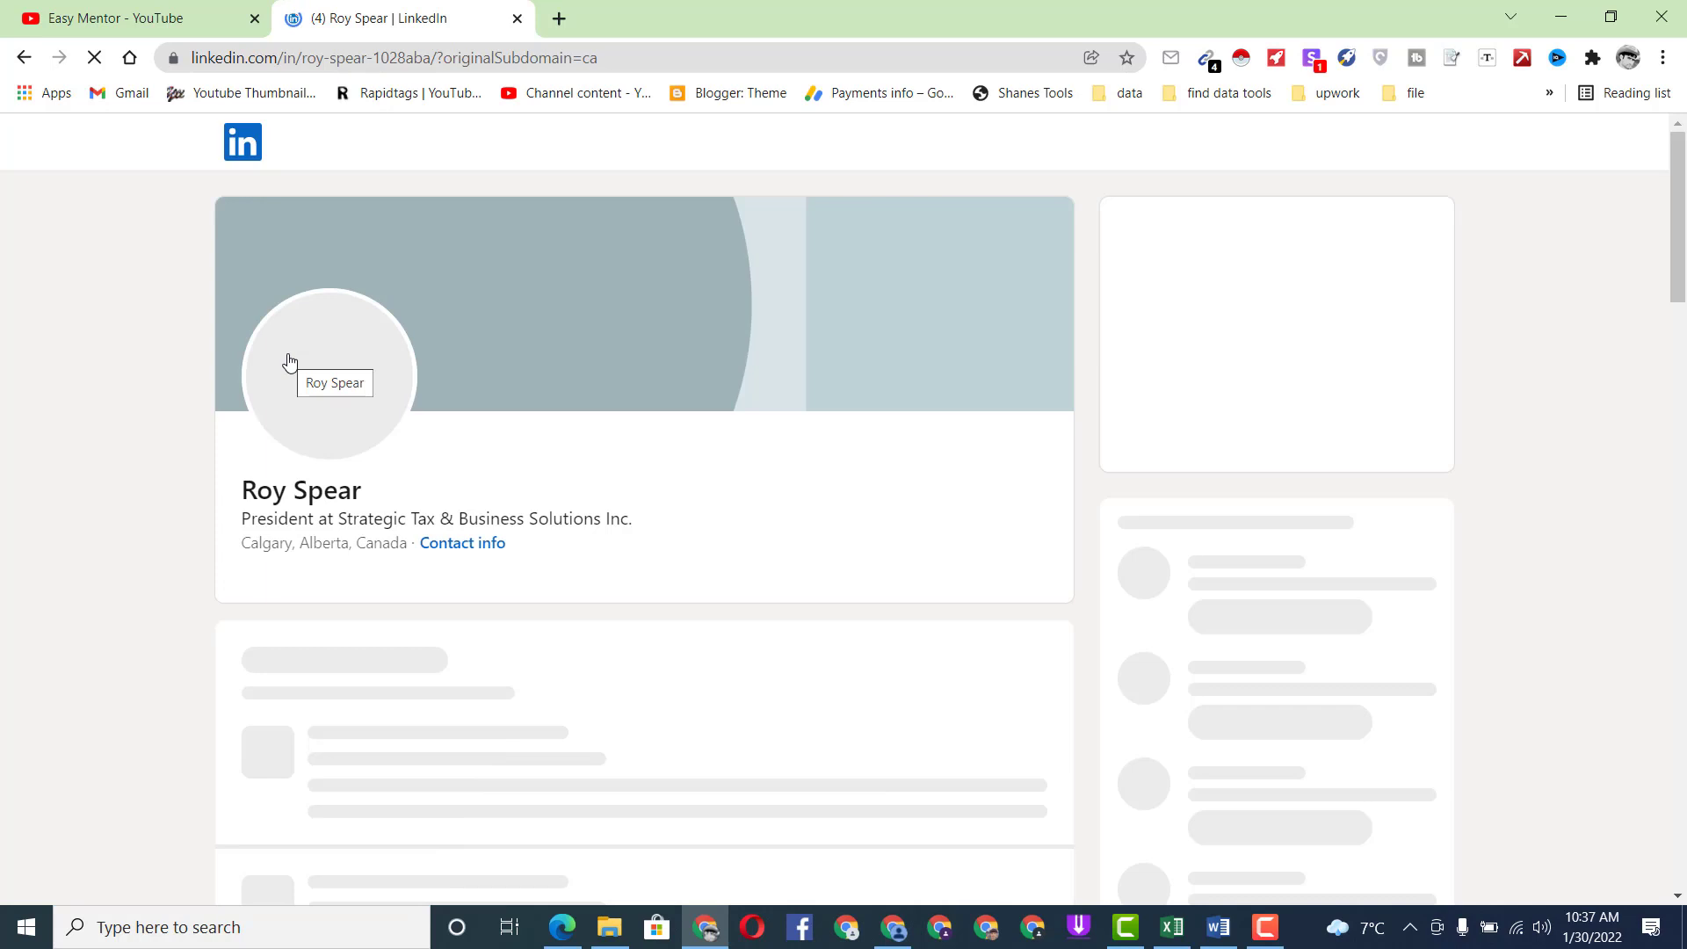
click(119, 14)
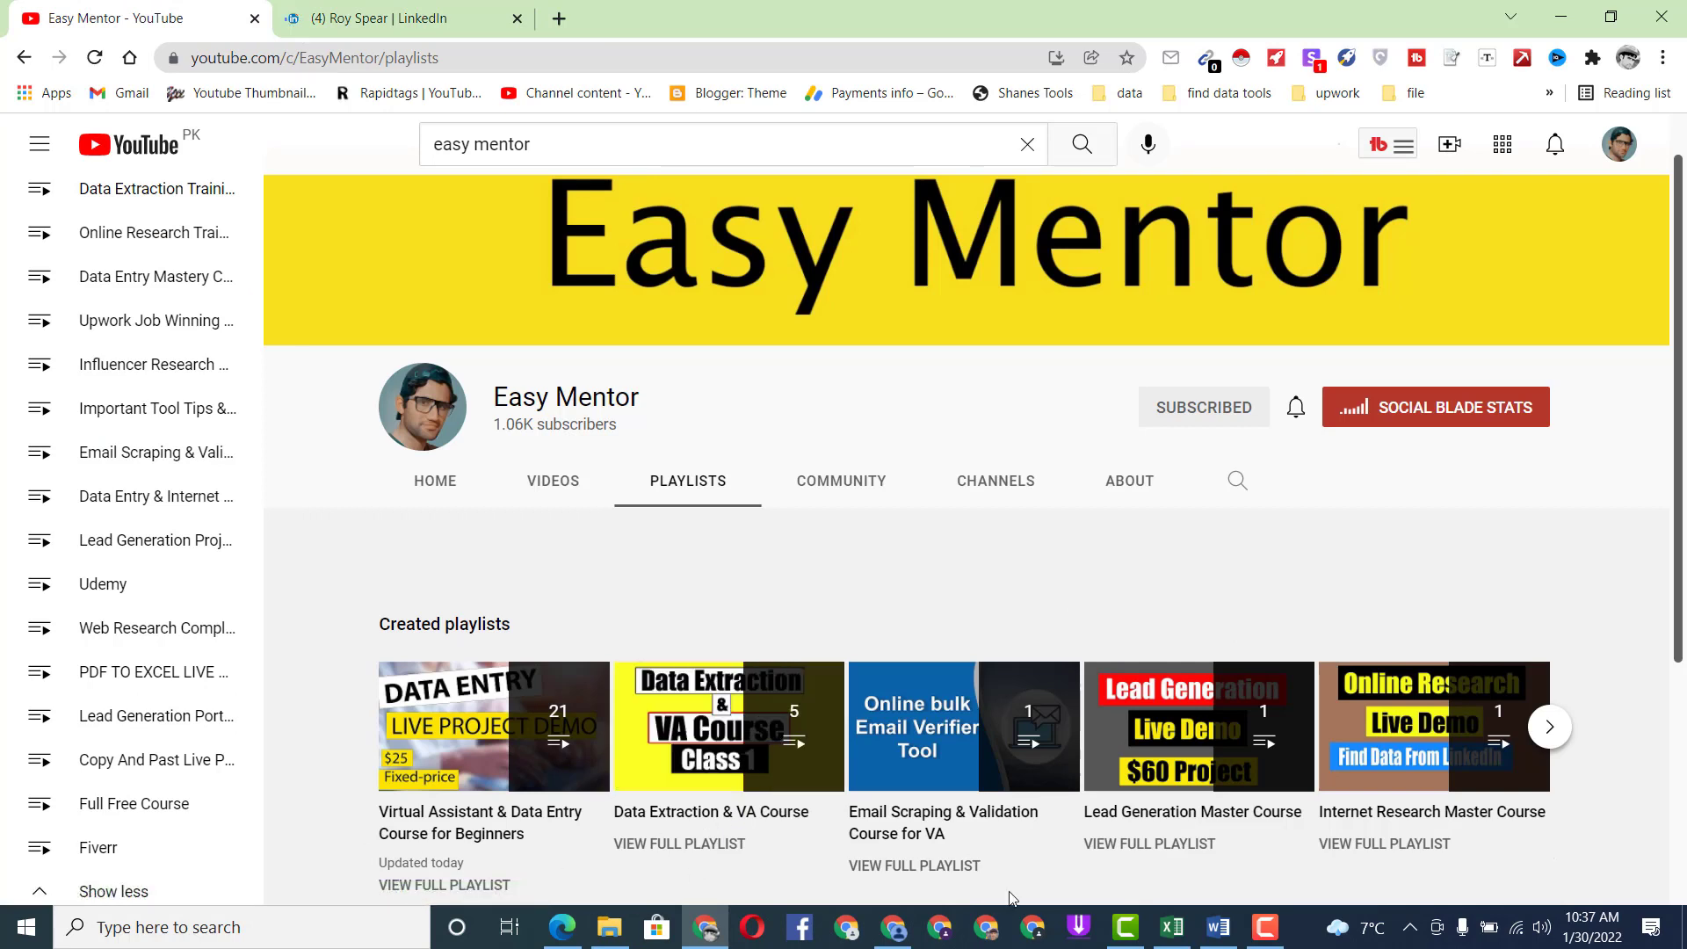
- Return to the second contact's LinkedIn profile tab, where Kendo shows a partly hidden e-mail
click(393, 13)
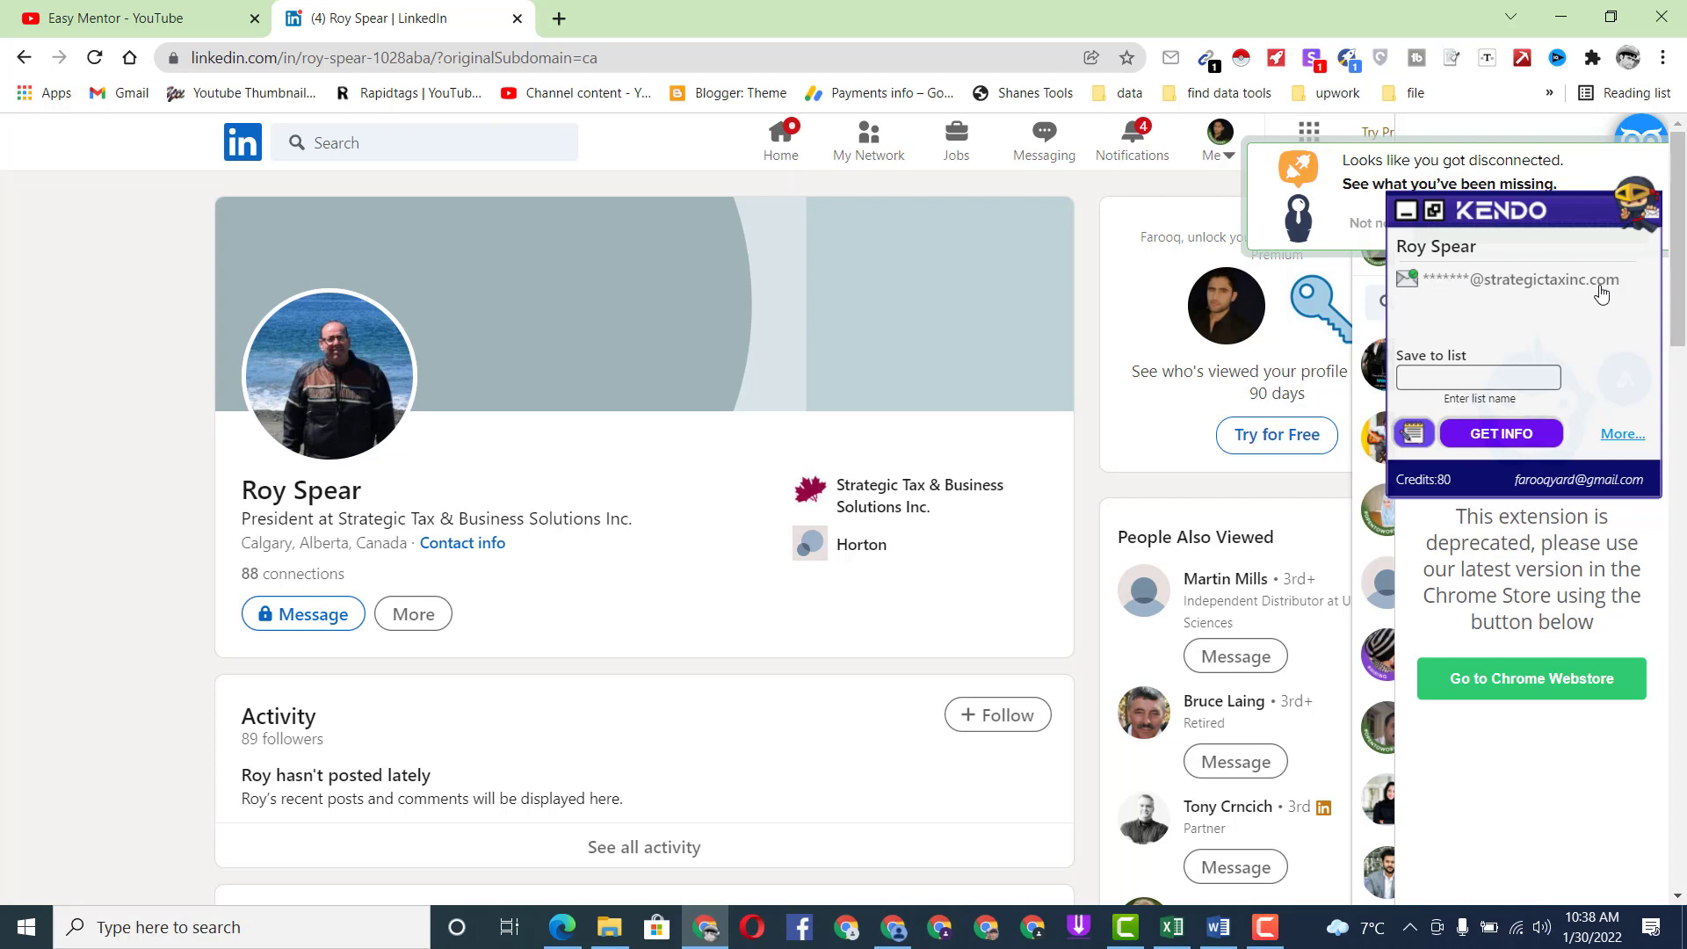
- Use Kendo to reveal and copy the second contact's work email (79 credits left), then return to the Excel lead list
click(1496, 445)
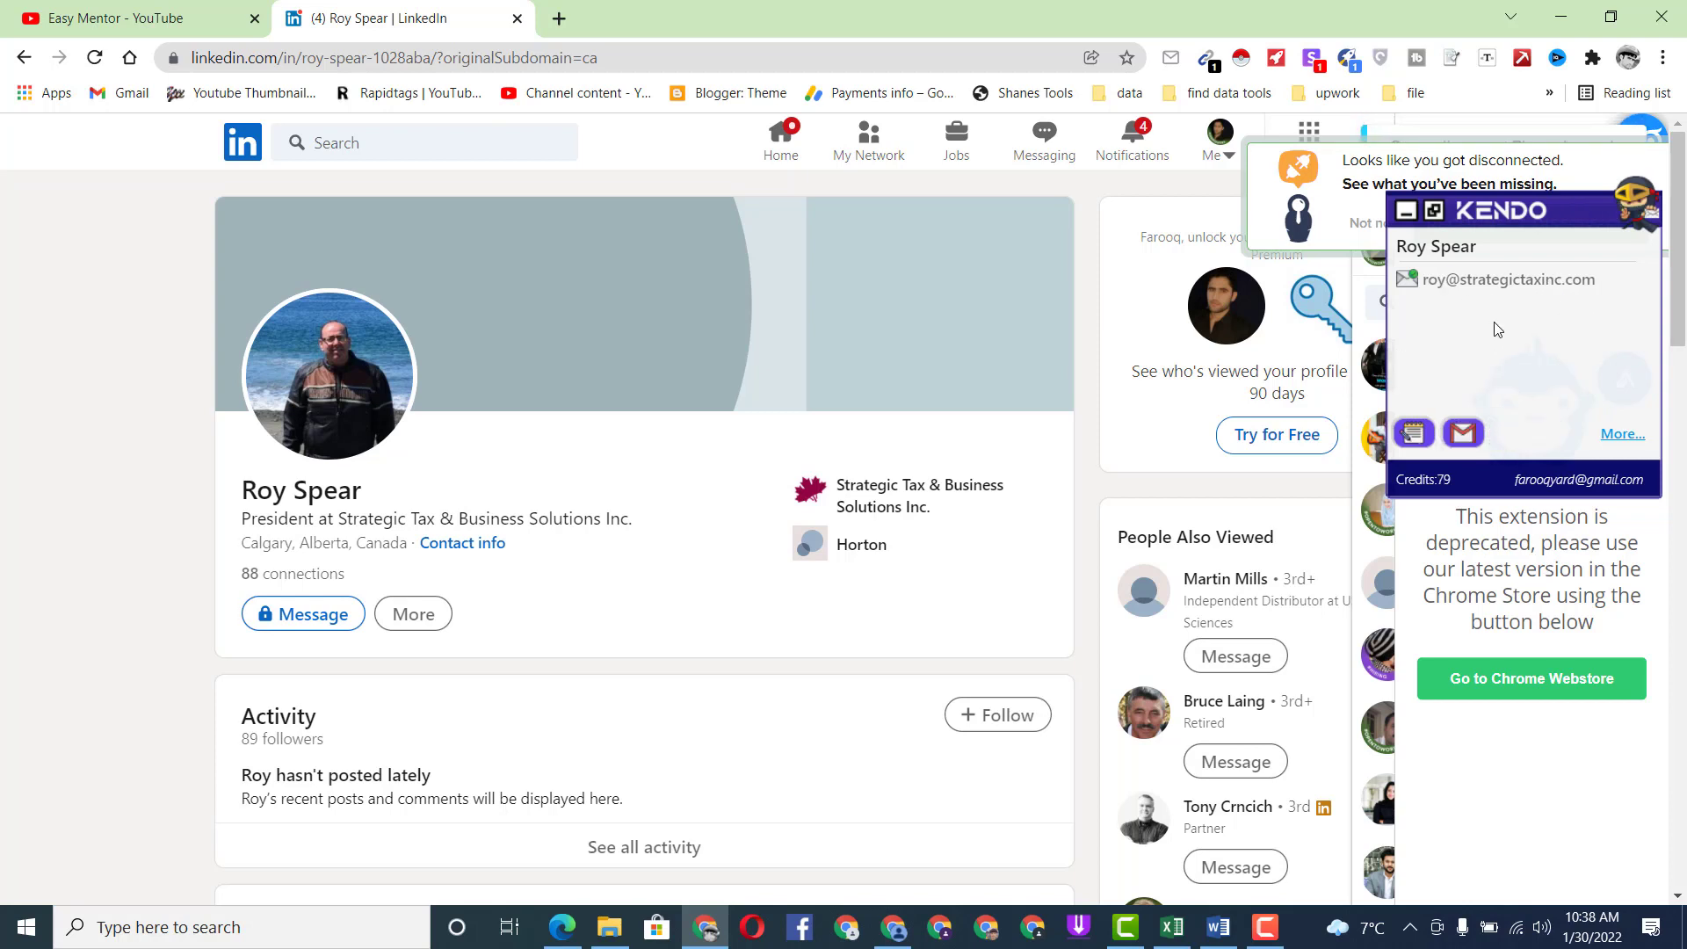
click(1463, 287)
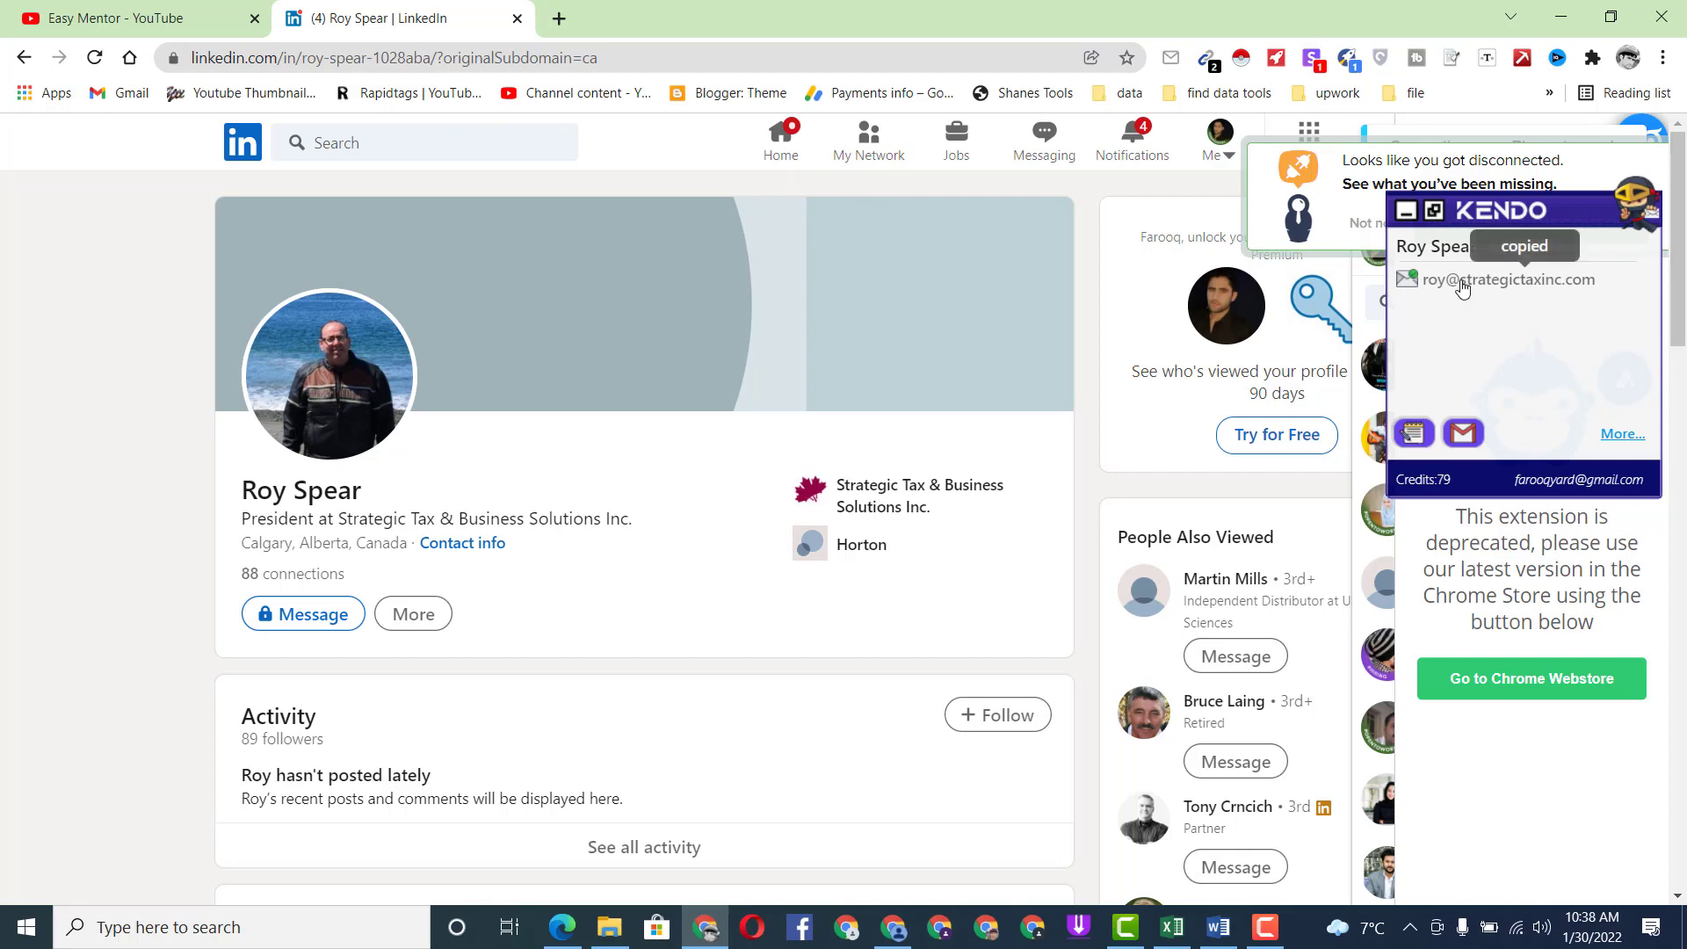
click(1172, 927)
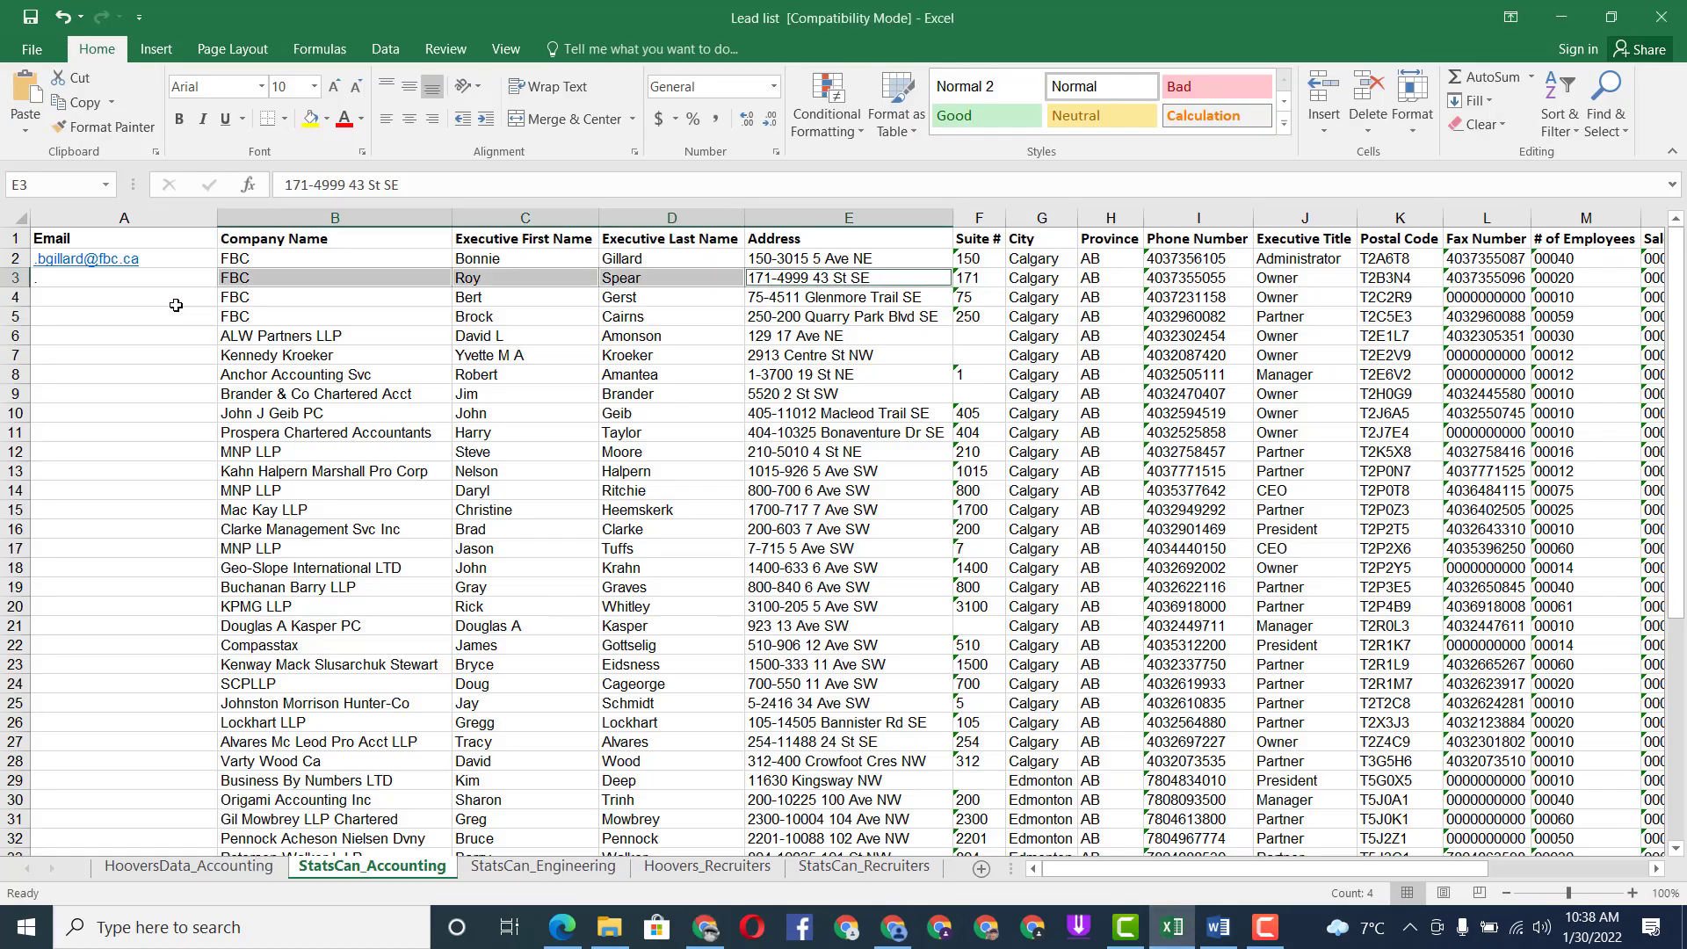
- Paste the second contact's company email into cell A3, commit it, and go back to Chrome
double_click(128, 278)
right_click(128, 277)
click(171, 371)
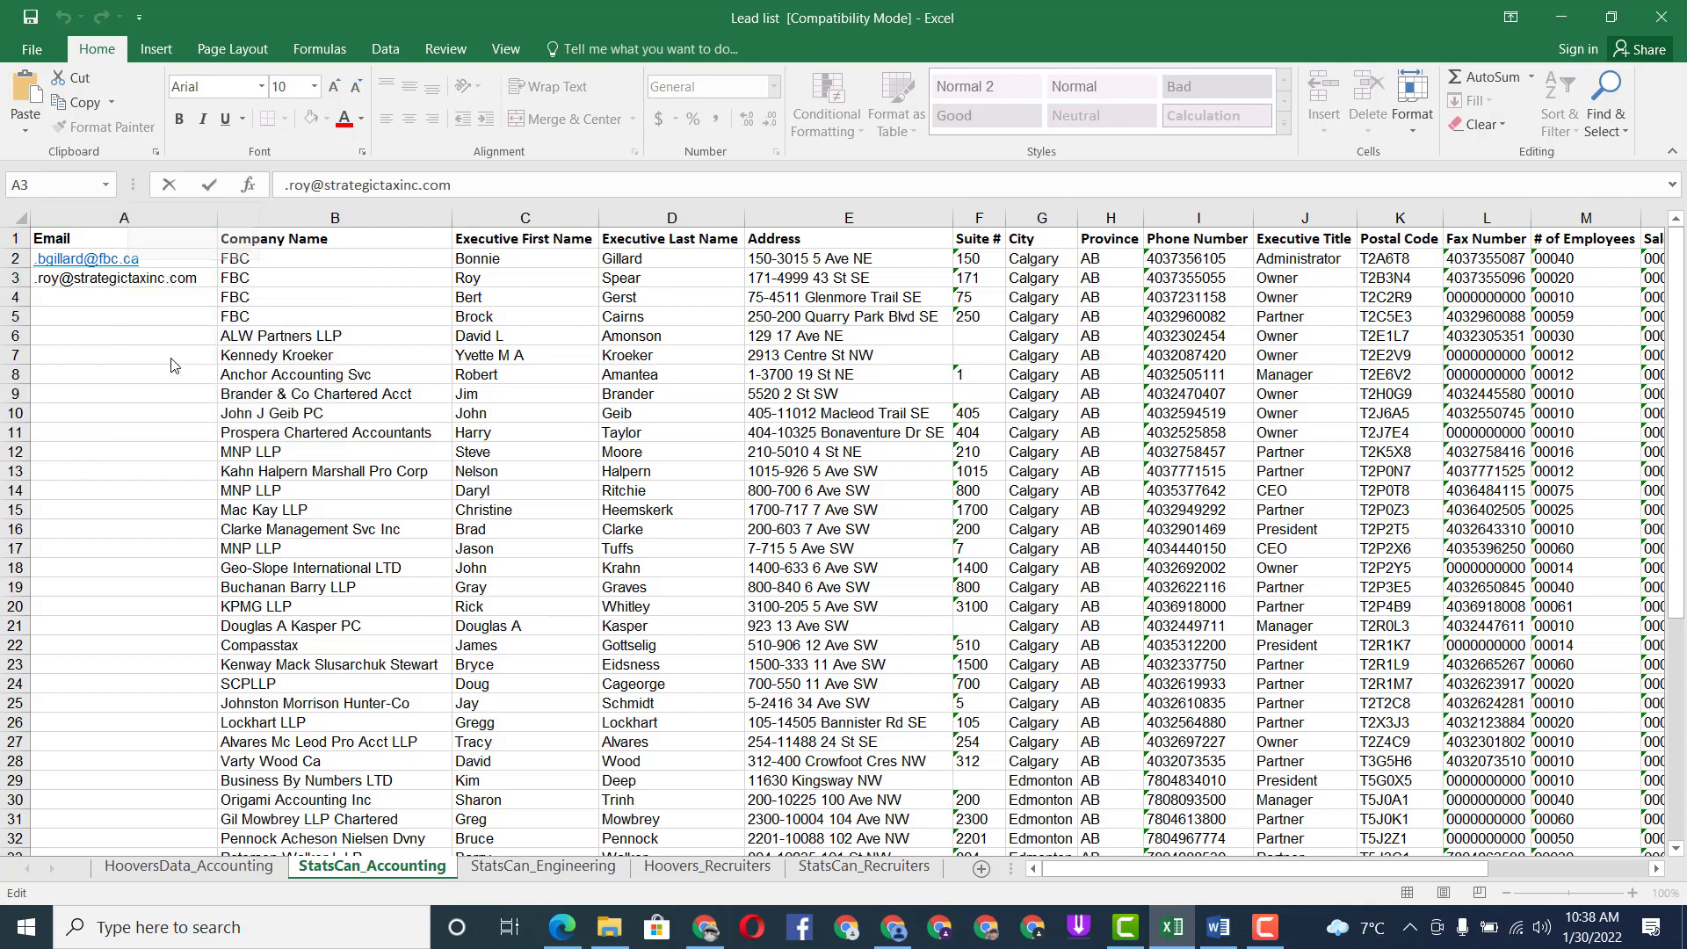
click(120, 395)
click(705, 927)
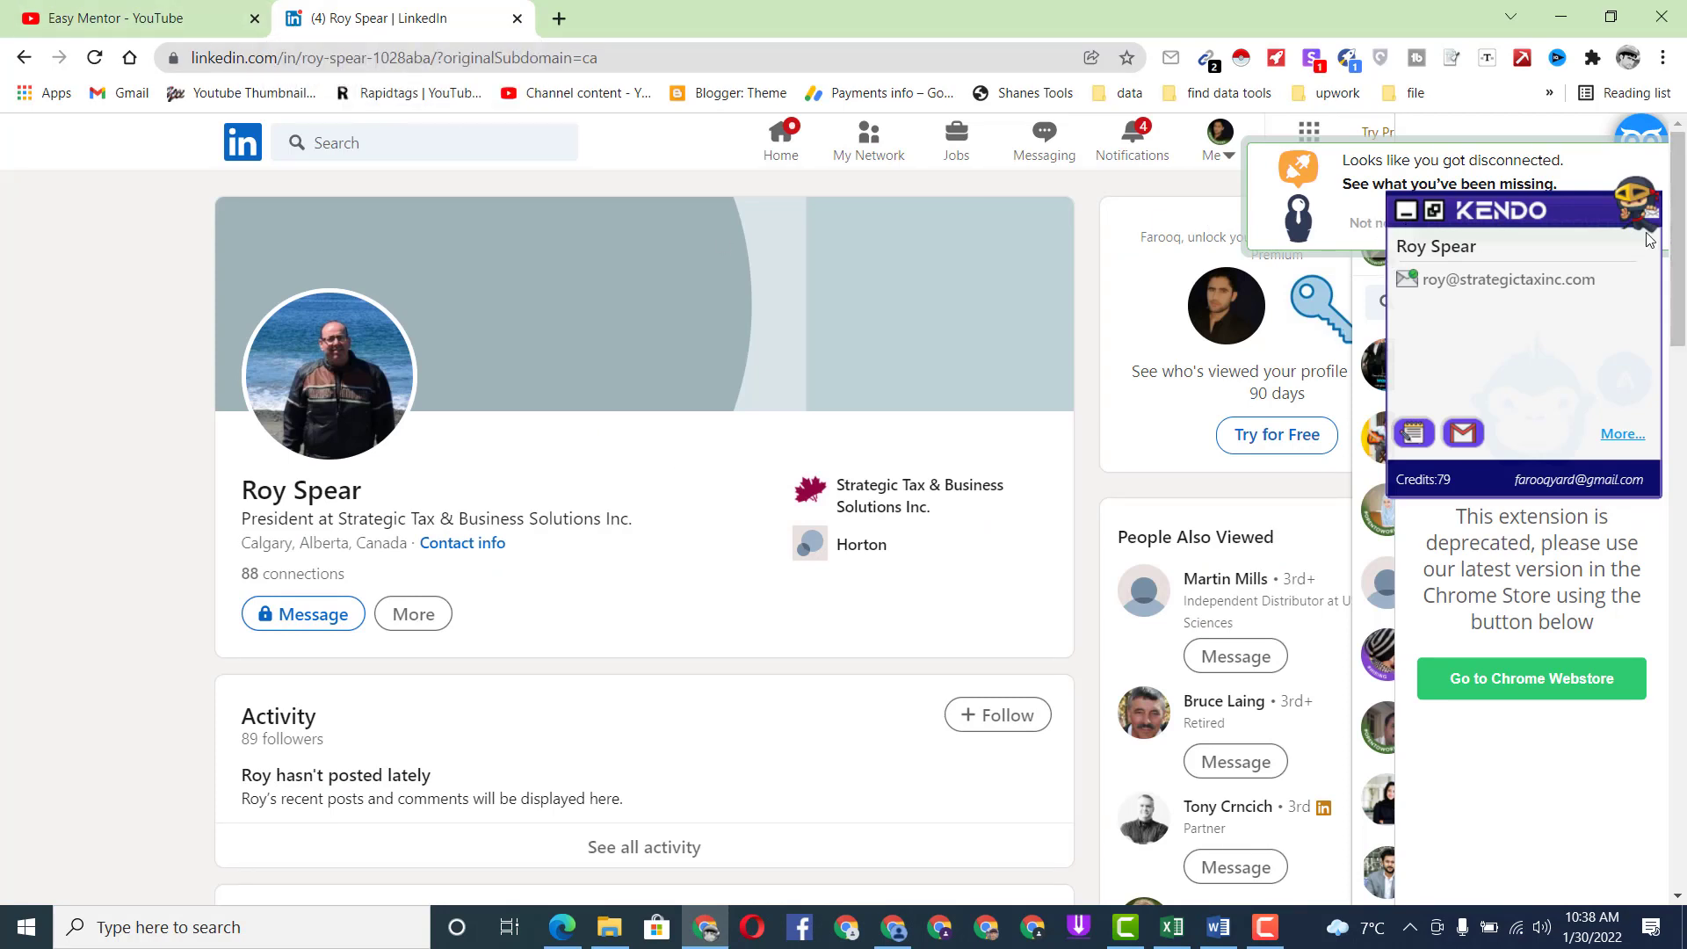
- Minimize and reopen the Kendo contact card on the LinkedIn profile, then bring the Lead list workbook forward
click(1406, 214)
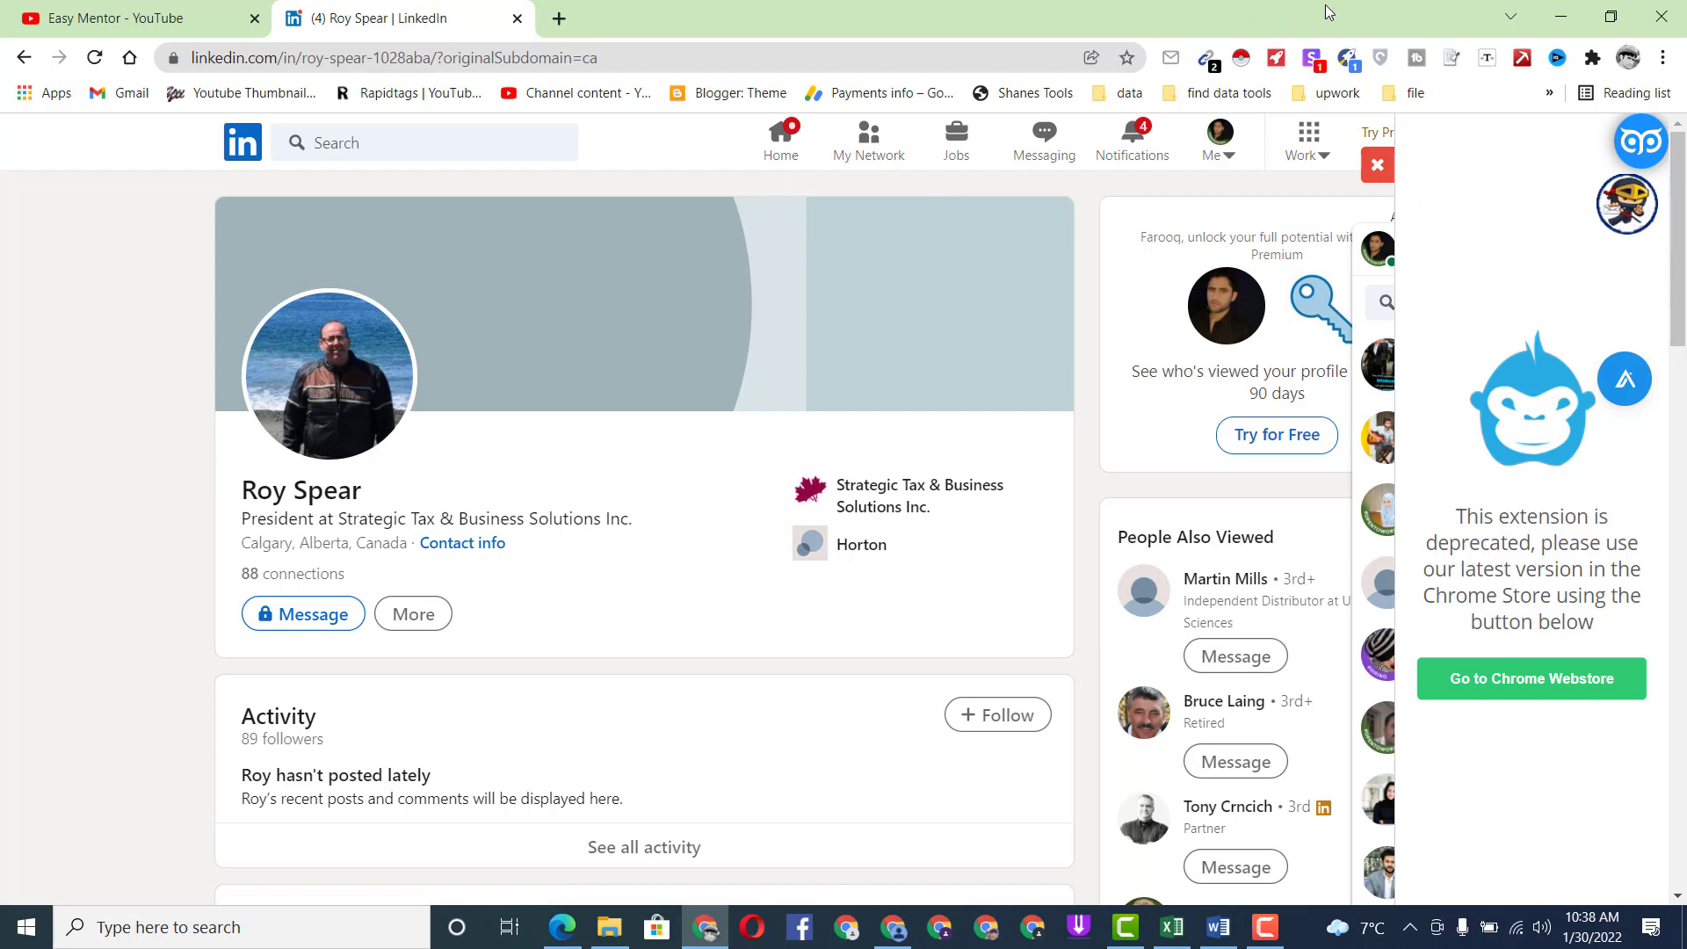
click(1633, 209)
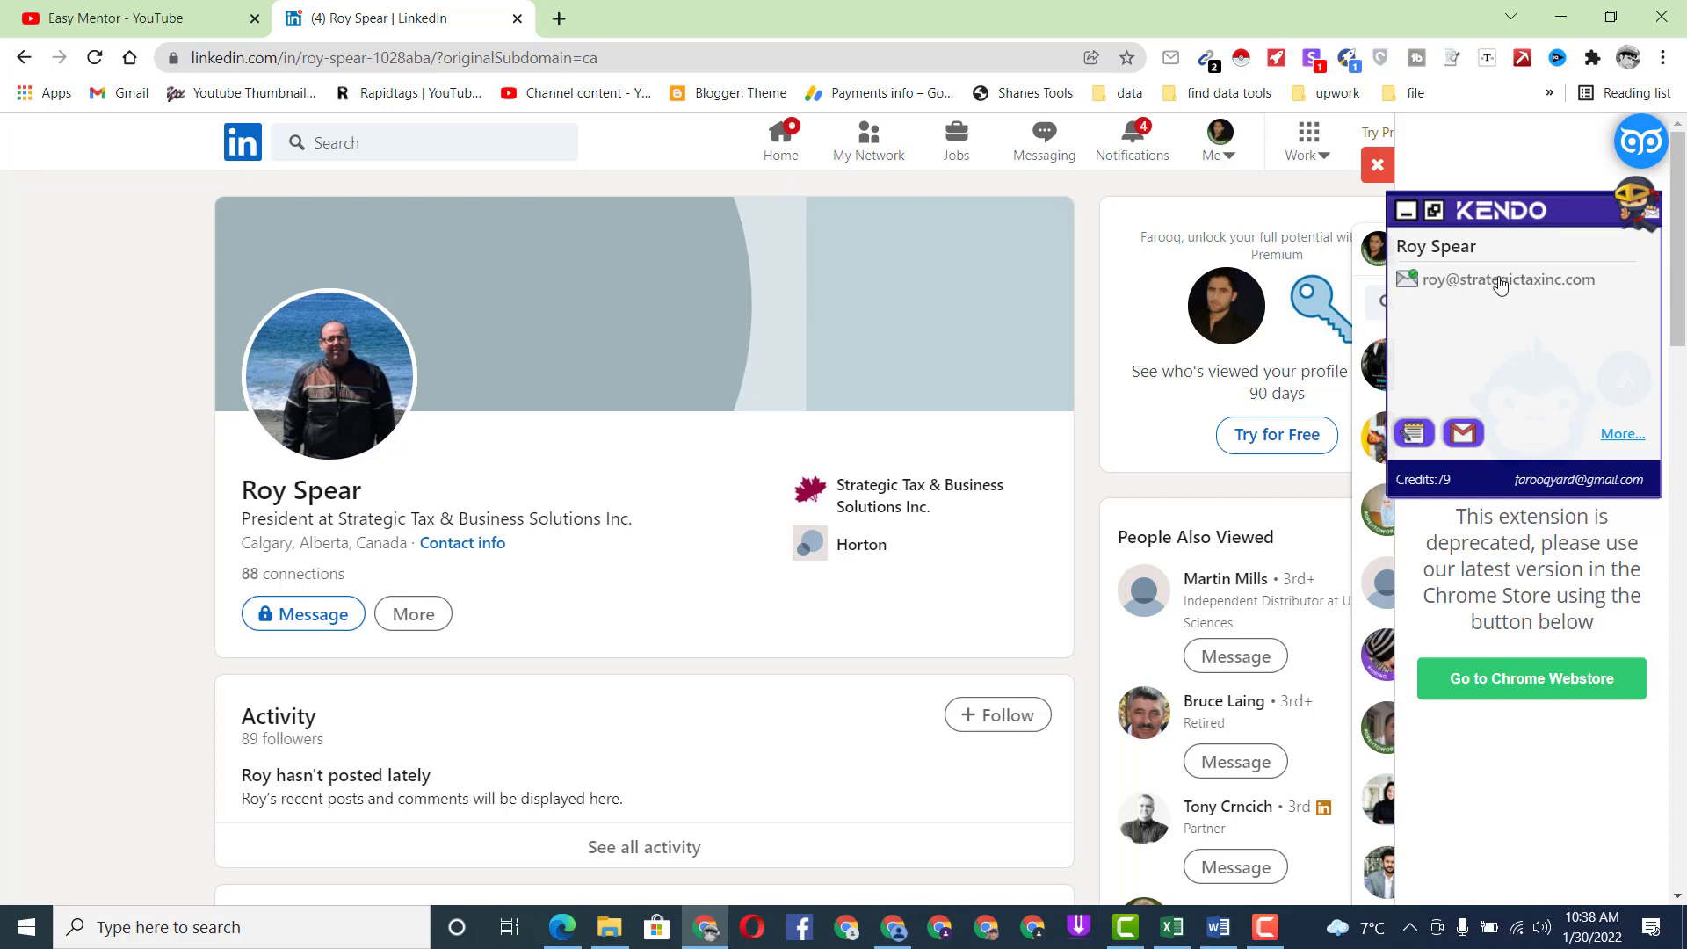
click(1182, 930)
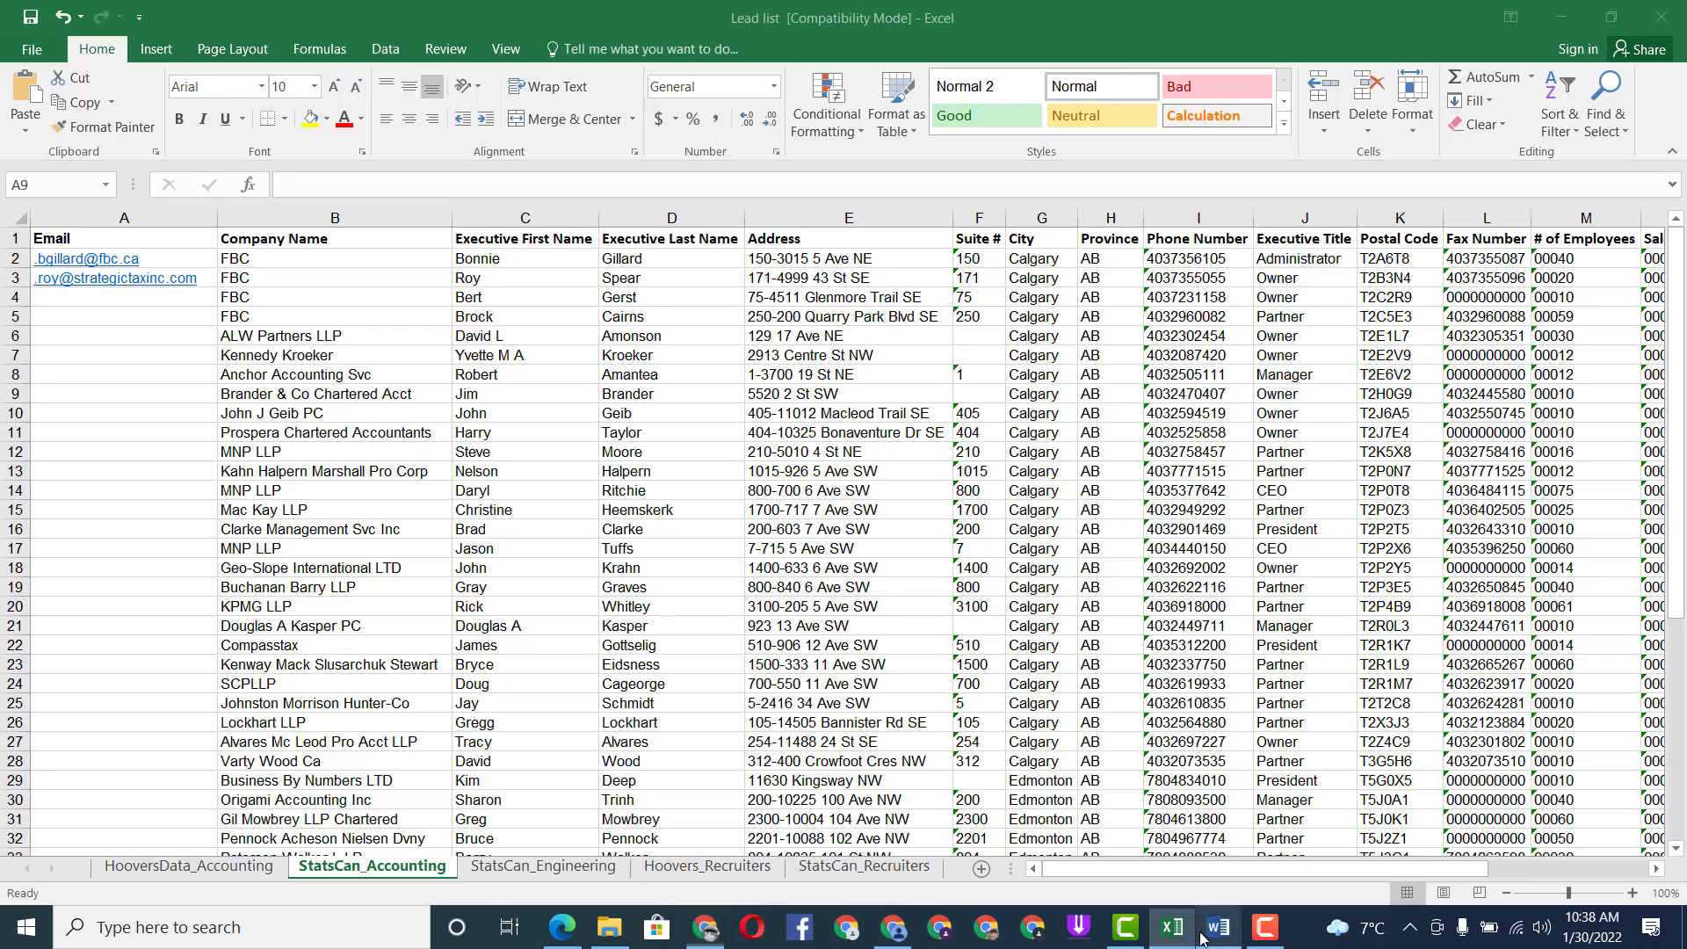
- Select cell B4 in the Lead list, then return to the second contact's LinkedIn profile
click(249, 305)
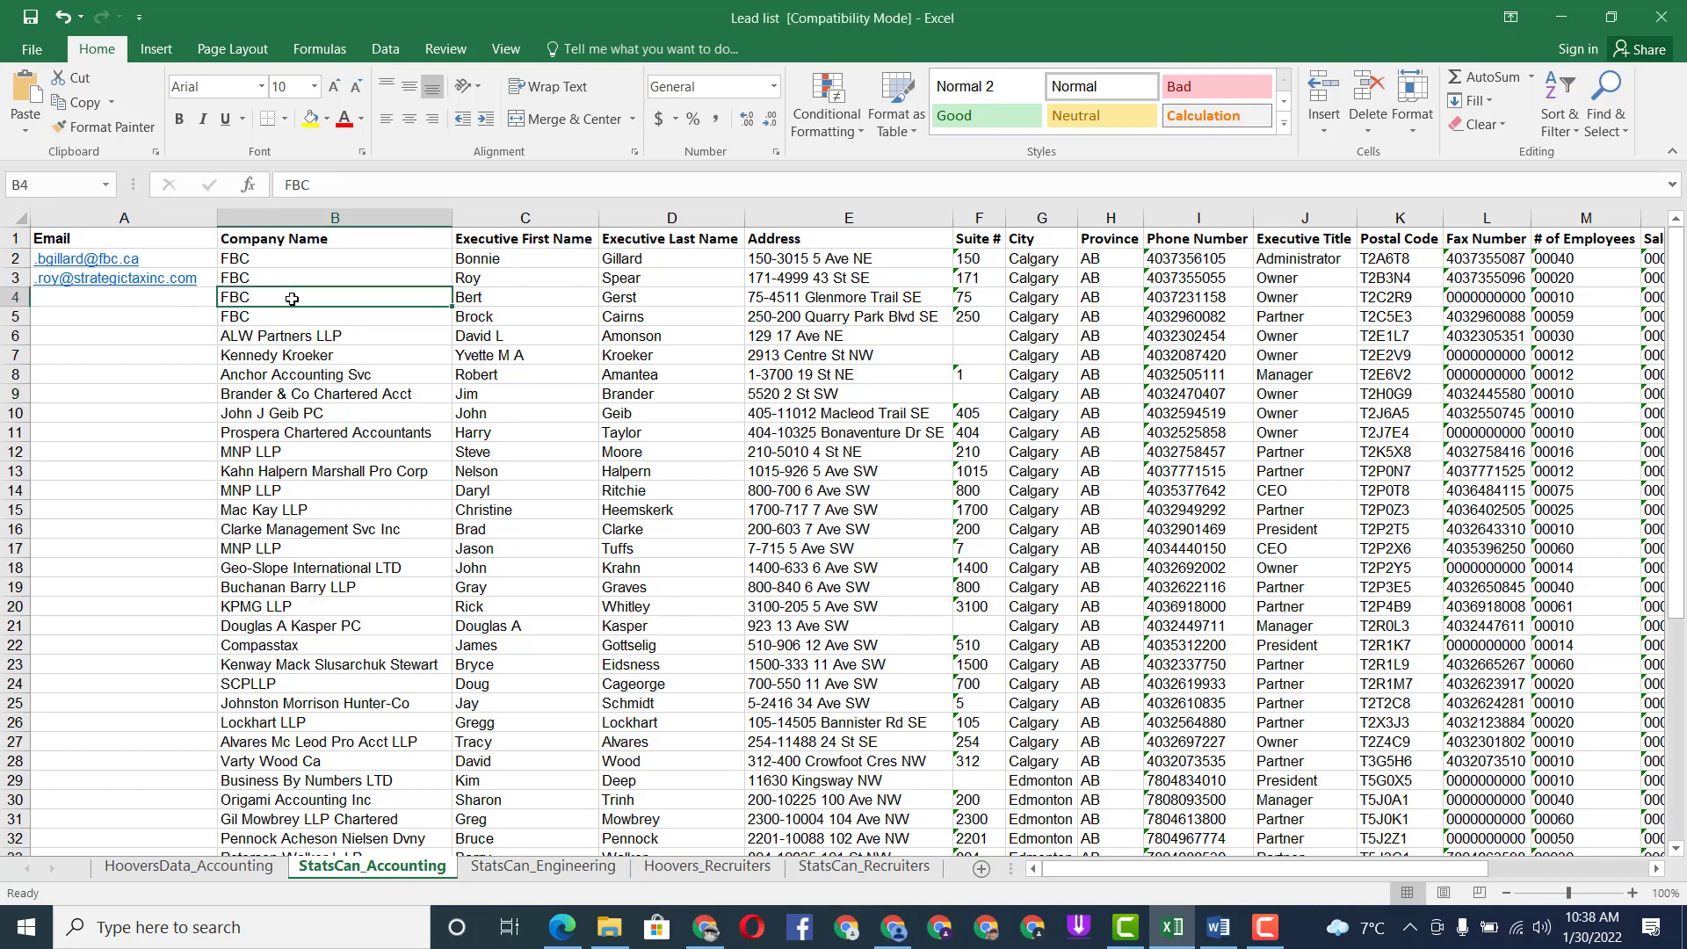
click(706, 928)
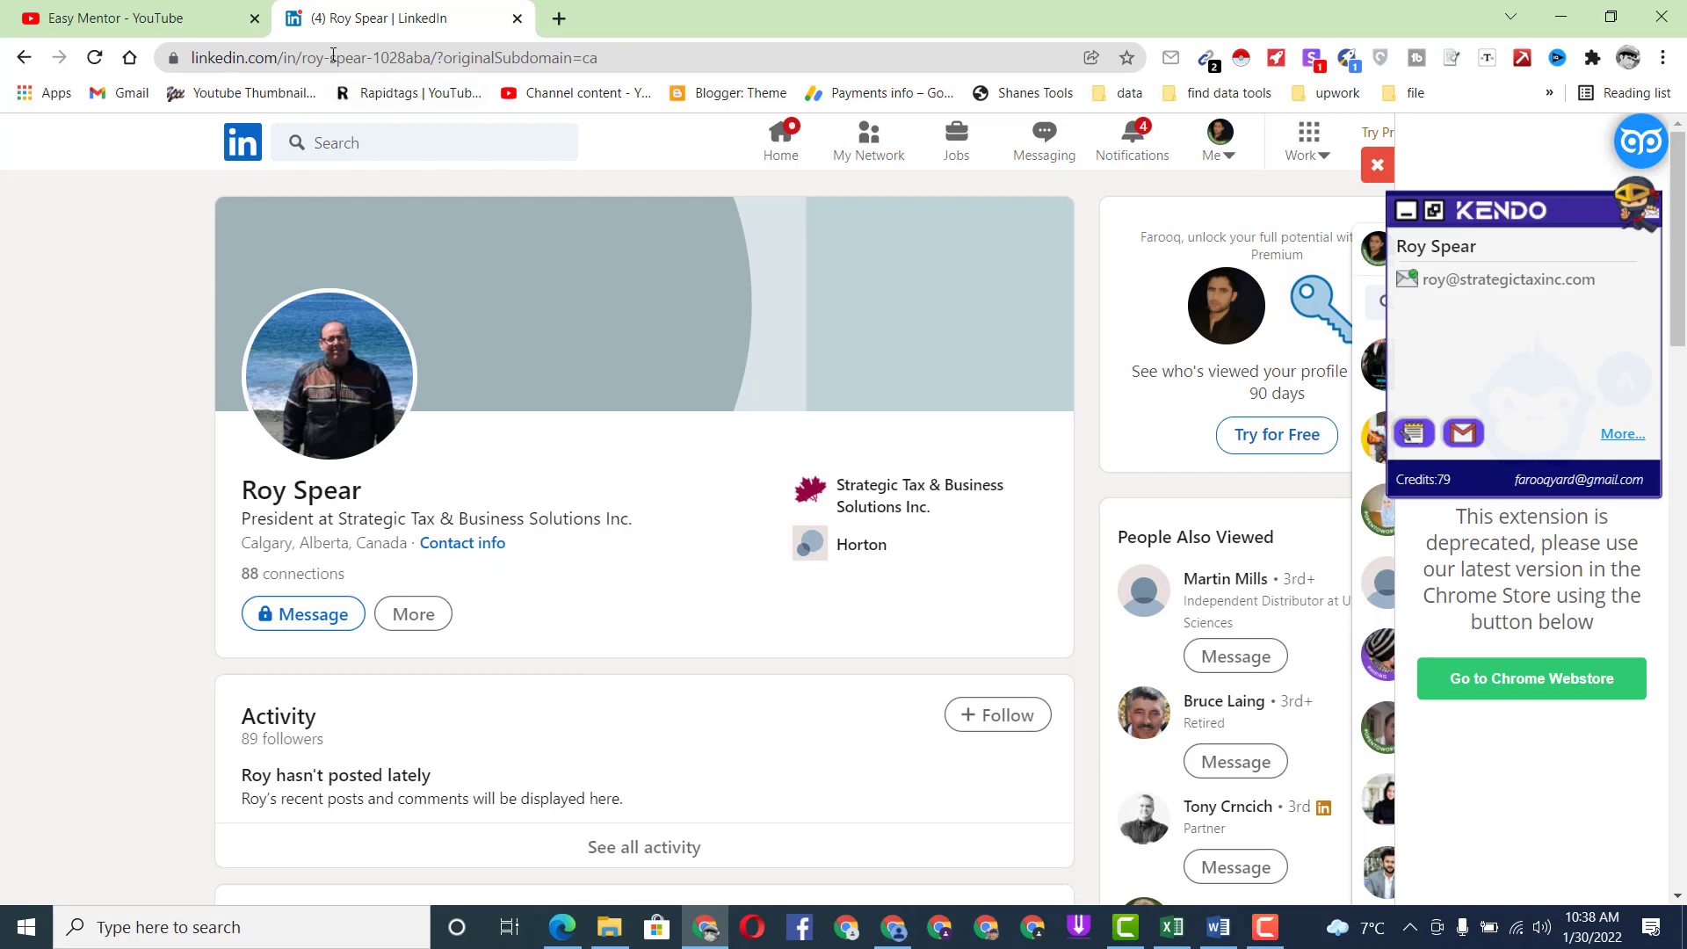